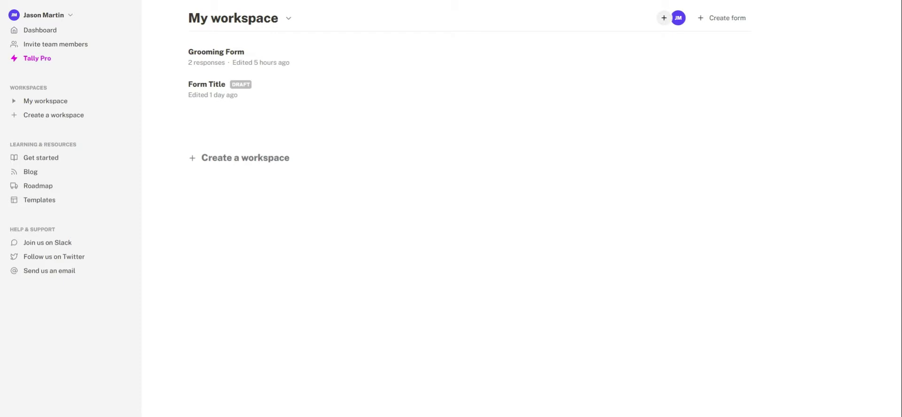
- Browse the Food order form and Churn survey templates, then return to the workspace dashboard
left_click(46, 199)
scroll(440, 201, "down", 2)
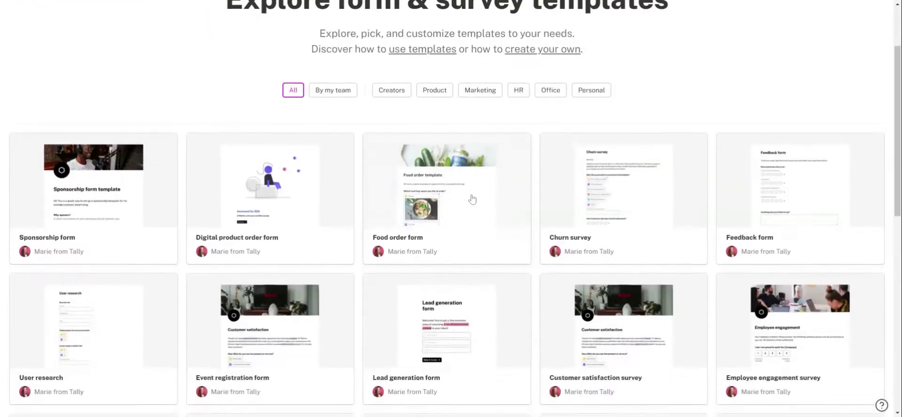
left_click(472, 200)
scroll(546, 244, "down", 5)
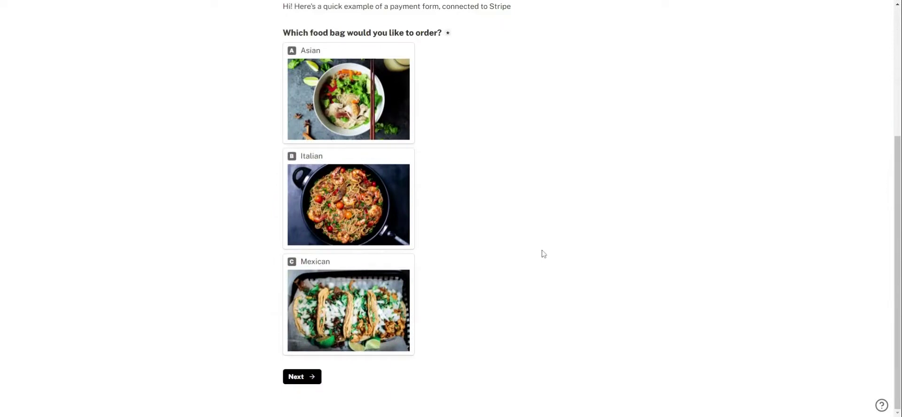
scroll(543, 254, "up", 5)
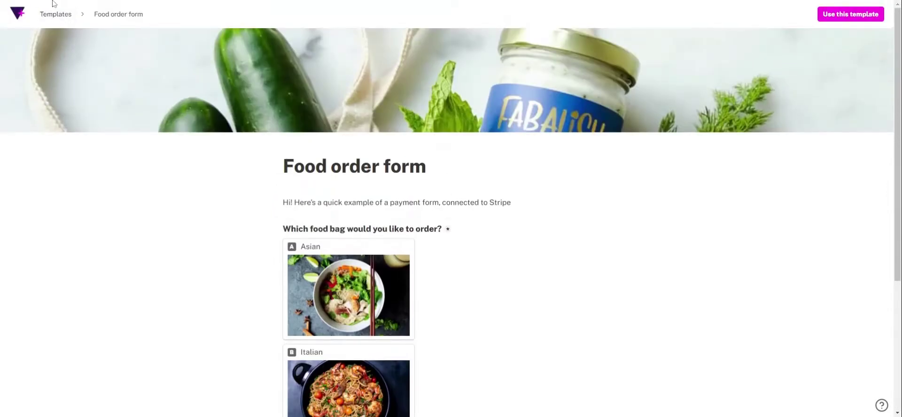
left_click(56, 14)
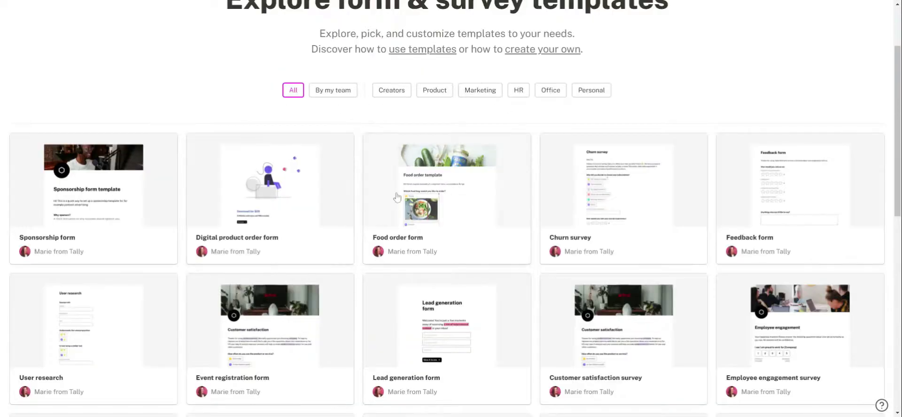
left_click(637, 187)
scroll(558, 286, "down", 5)
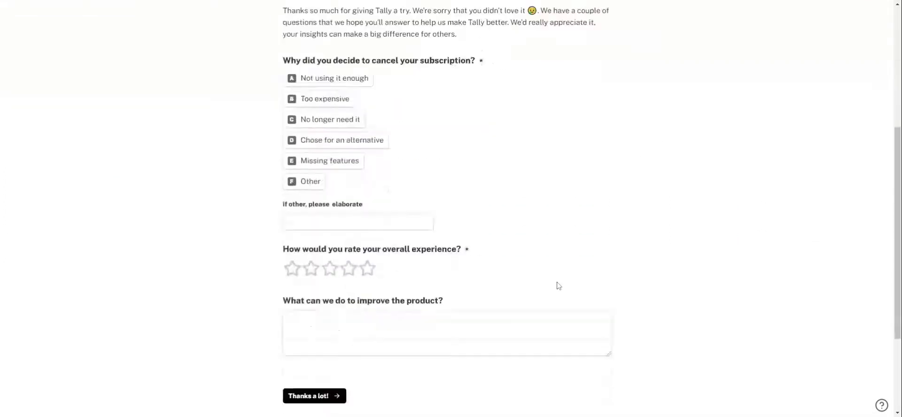
scroll(332, 278, "down", 2)
scroll(79, 49, "up", 5)
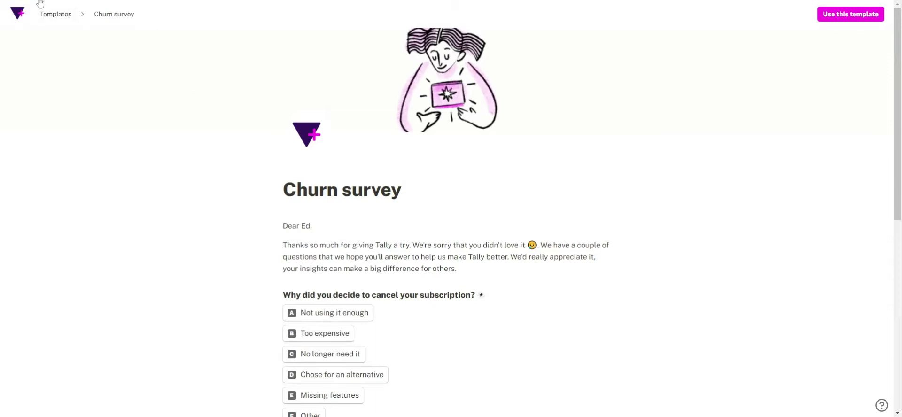
left_click(41, 6)
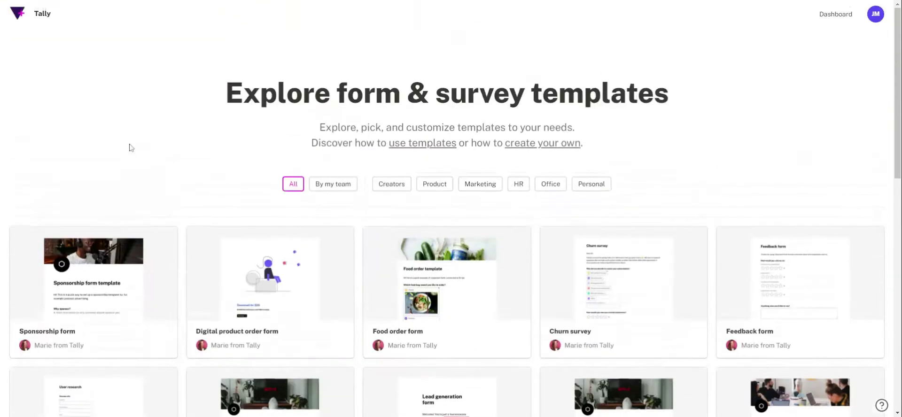
left_click(835, 14)
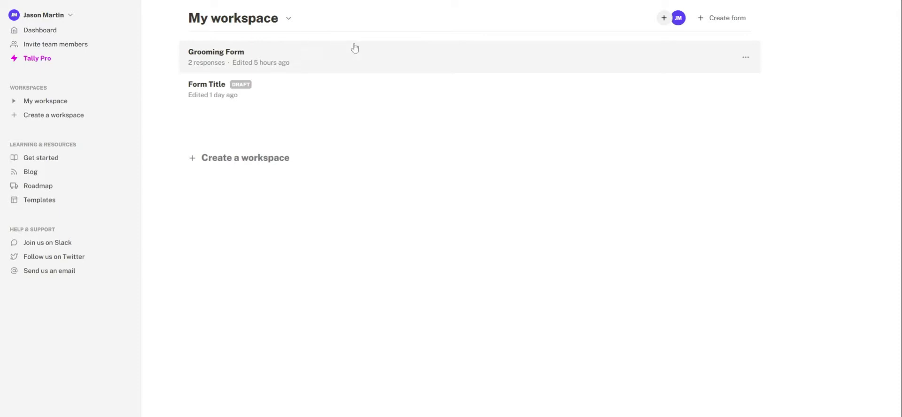
- Create a new empty form titled 'Grooming Form'
left_click(724, 18)
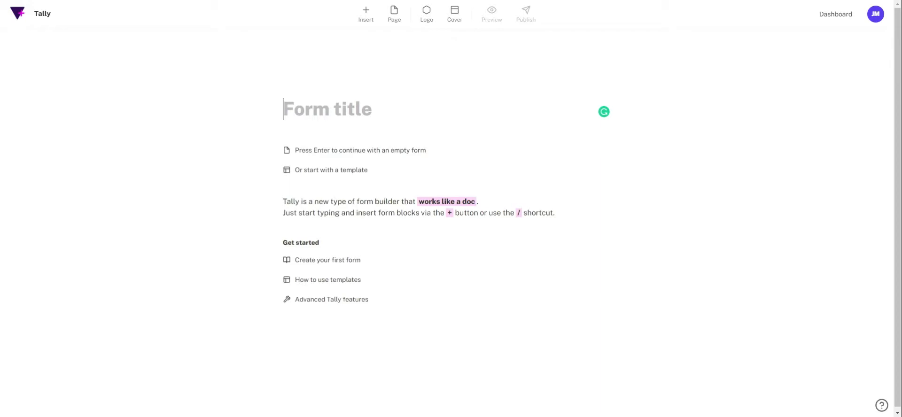
type("Grooming Form")
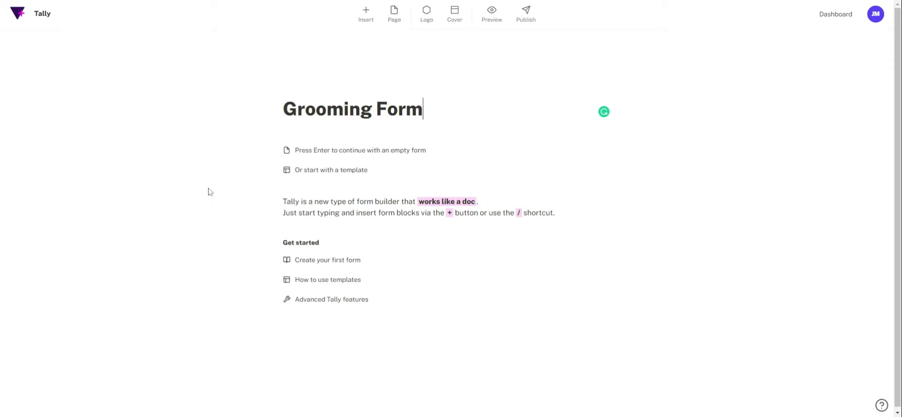
left_click(364, 153)
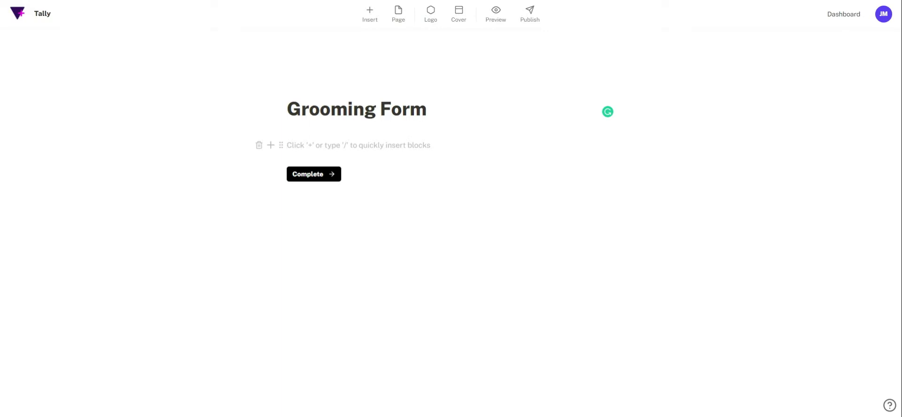
- Add a short-answer question titled 'Owner name' using the /qu command
left_click(271, 146)
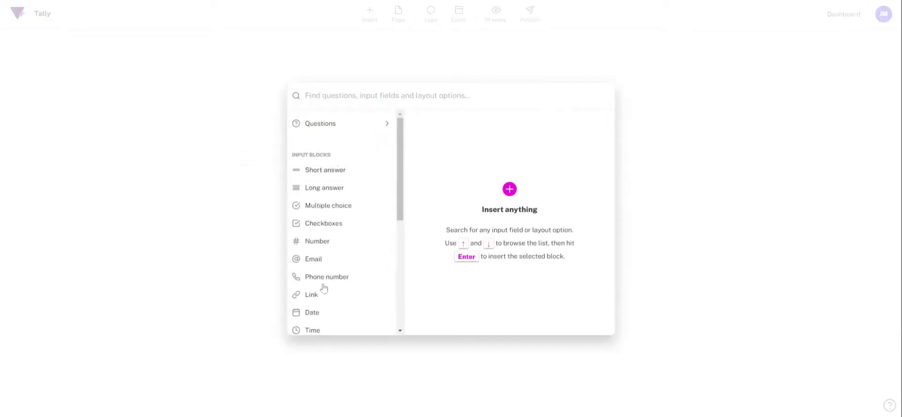
left_click(163, 246)
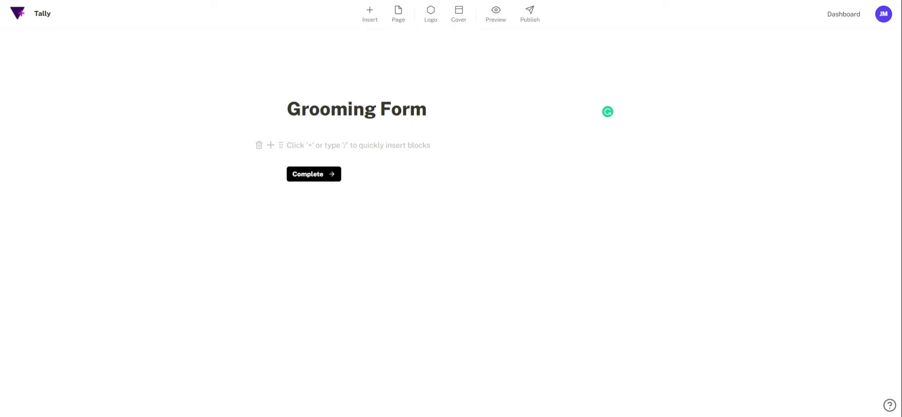
type("/qu")
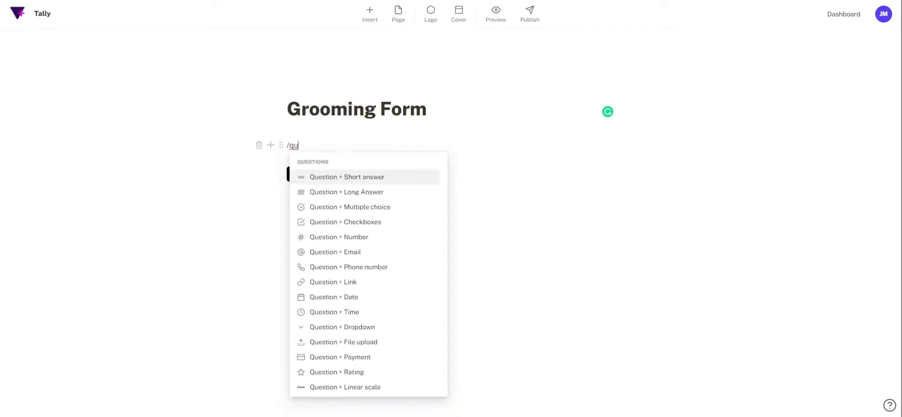
key("Return")
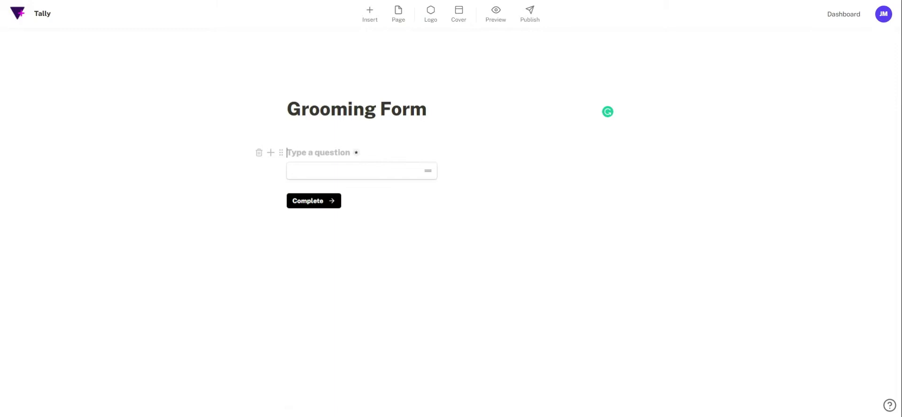
type("Ow")
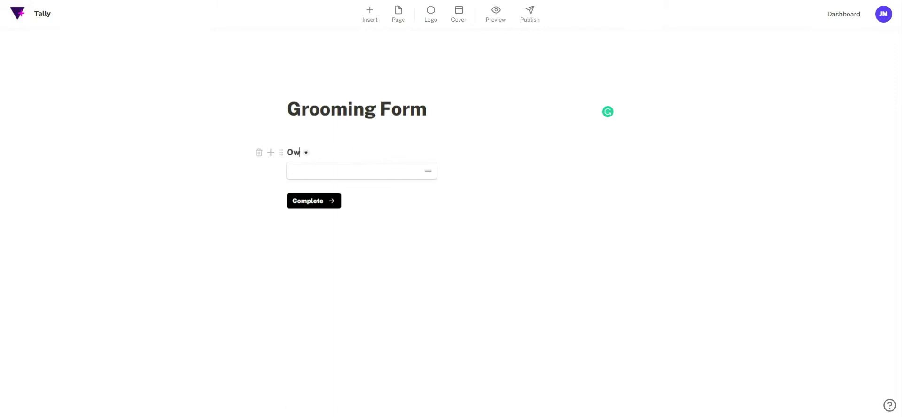
type("ner name")
key("Return")
key("Return")
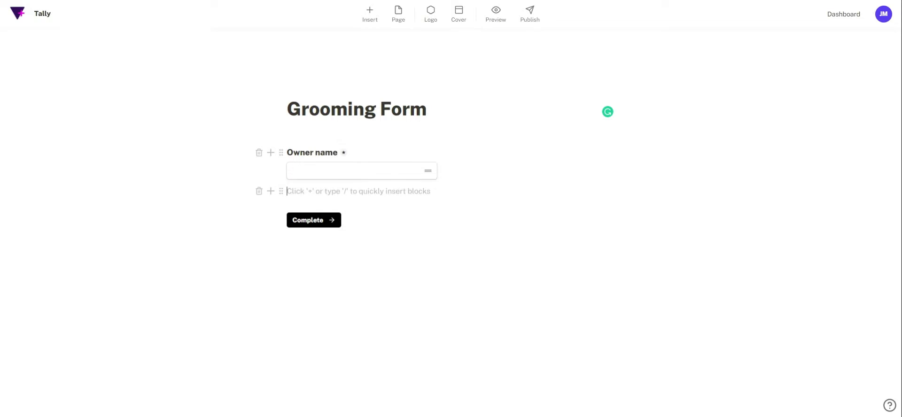
- Add a long-answer question titled 'Owner Address'
type("/q")
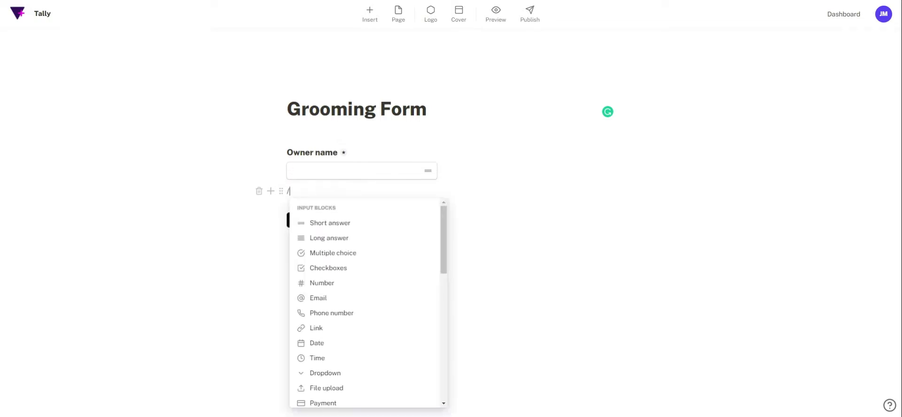
key("Down")
key("Return")
type("Owner Address")
- Add a phone-number question titled 'Owner Phone' below Owner Address
left_click(292, 218)
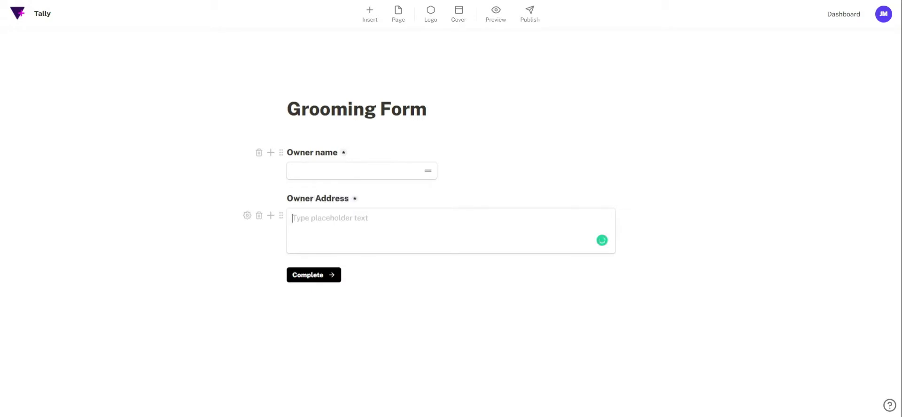
key("Return")
type("/qu")
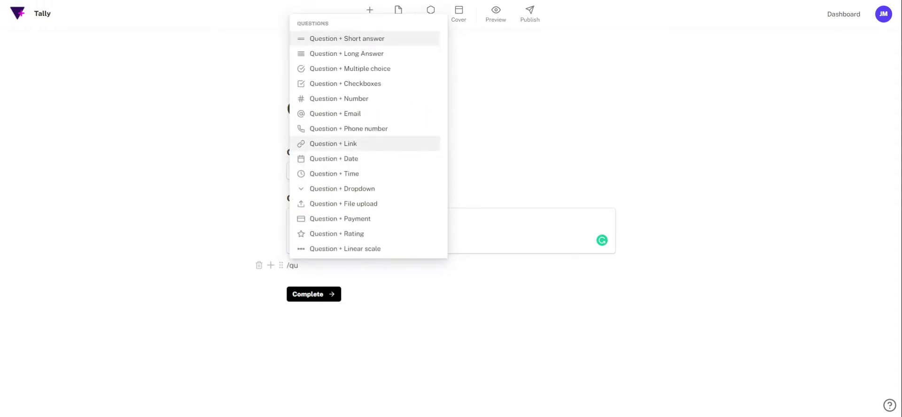
key("Up")
key("Up")
key("Up")
key("Up")
key("Up")
key("Up")
key("Up")
key("Up")
key("Up")
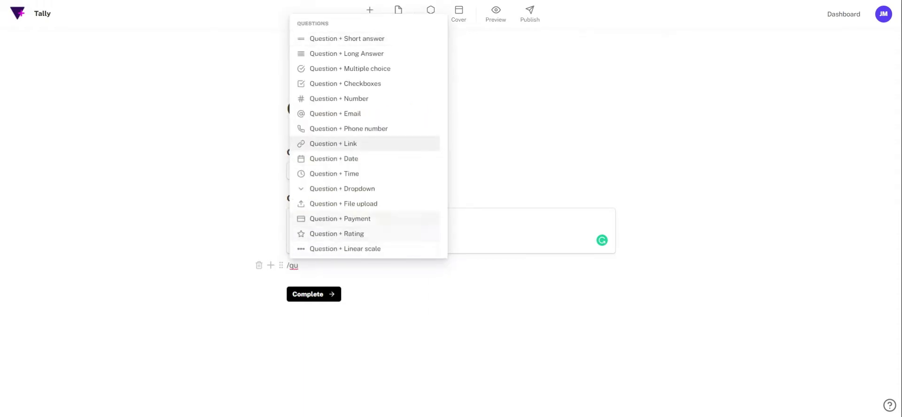
key("Return")
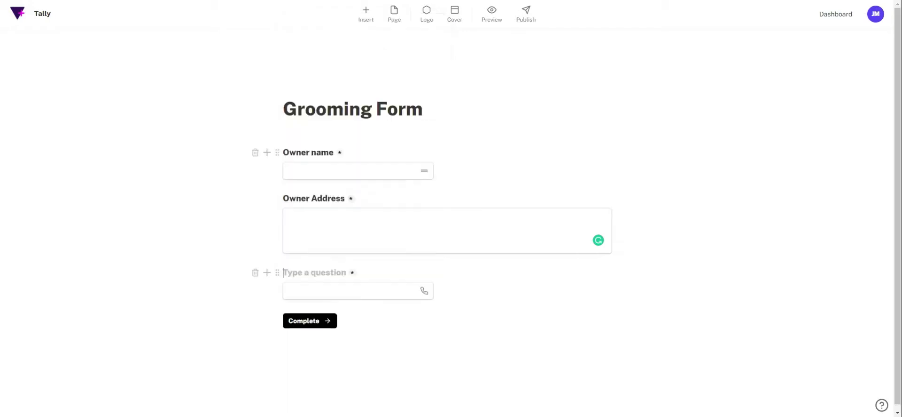
type("Owne")
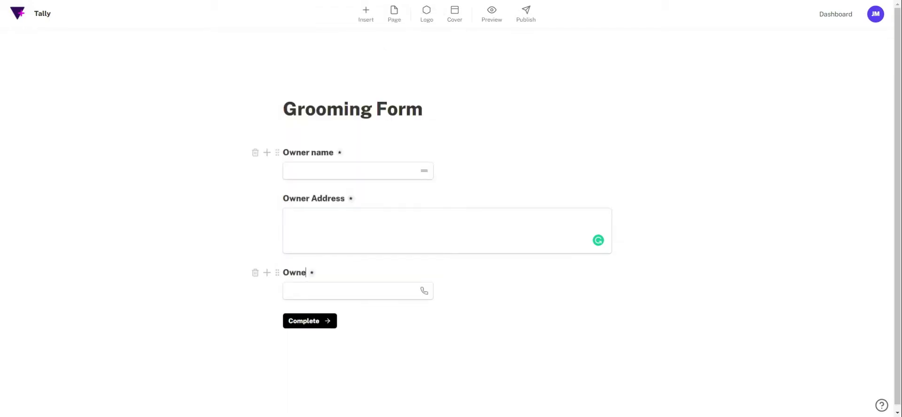
type("r Phone")
- Make the Owner Address question required in its answer settings
left_click(351, 199)
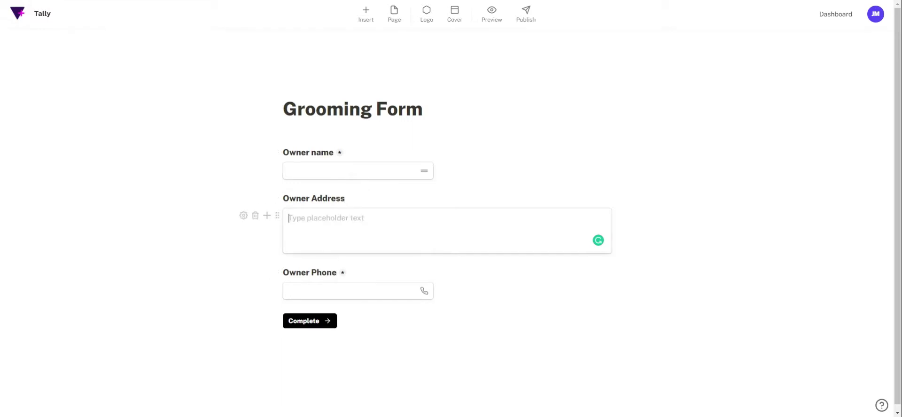
left_click(244, 215)
left_click(364, 247)
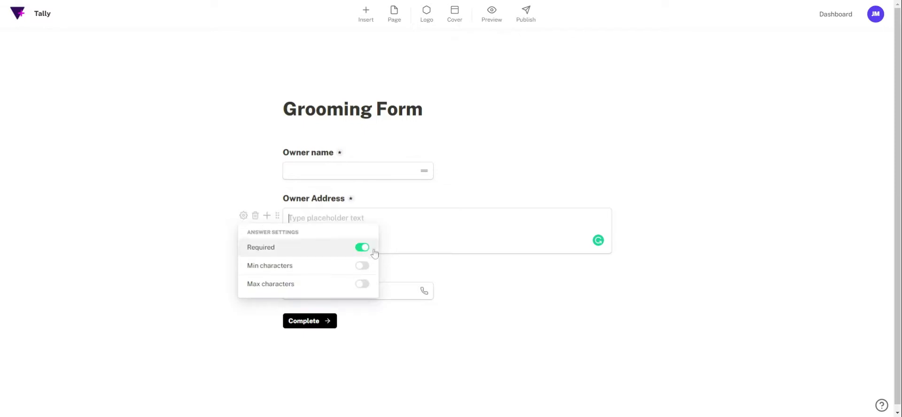
left_click(190, 308)
- Start a new empty block below the Owner Phone question
left_click(325, 290)
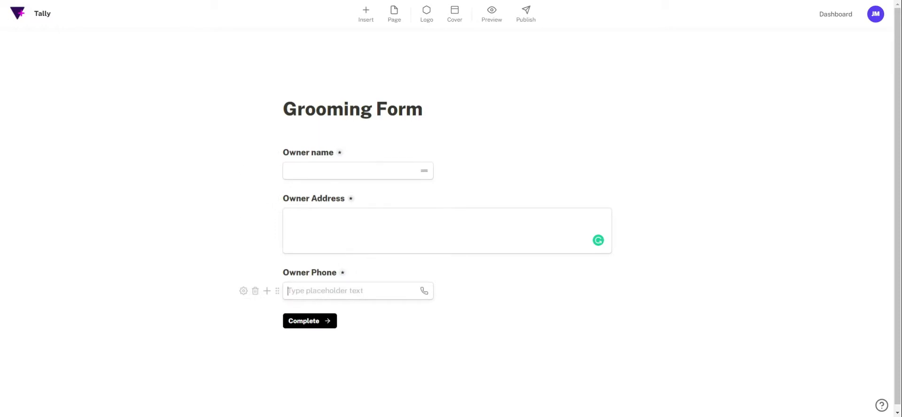
key("Return")
scroll(84, 365, "down", 1)
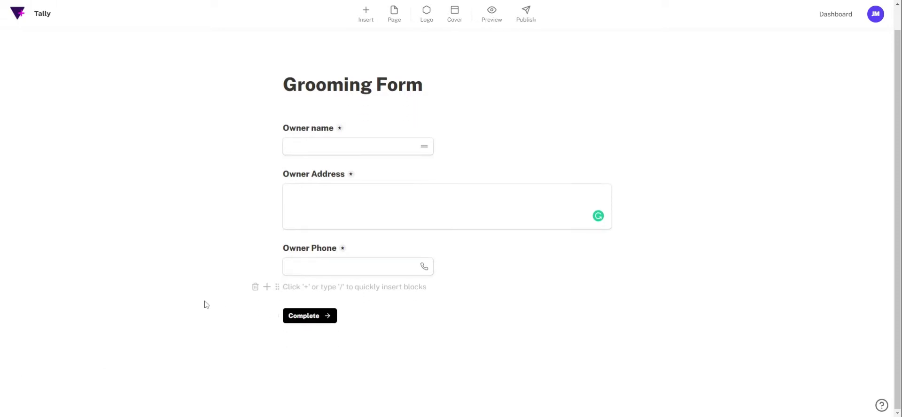
- Add a short-answer question titled 'Dog name'
type("/q")
key("Return")
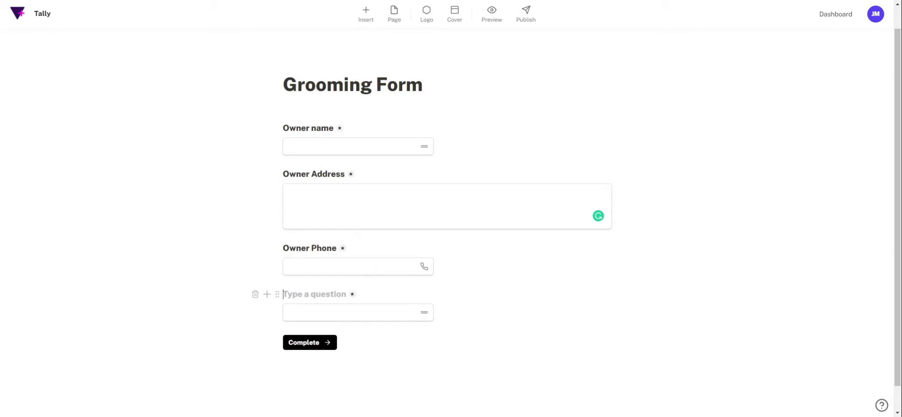
type("Dog name")
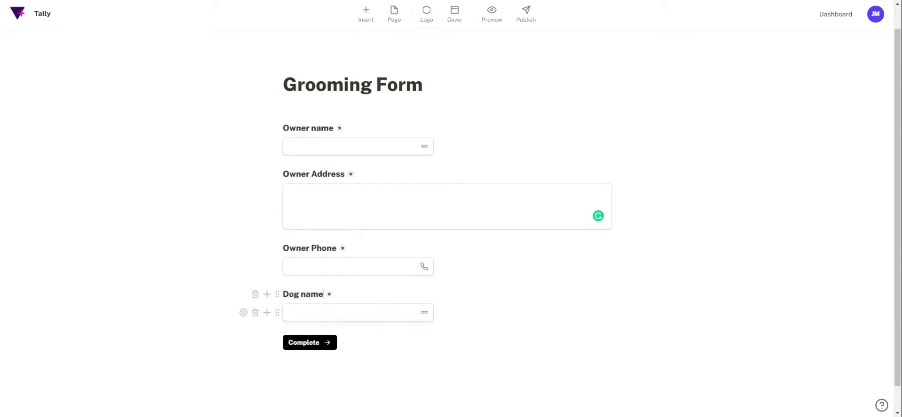
key("Return")
key("Return")
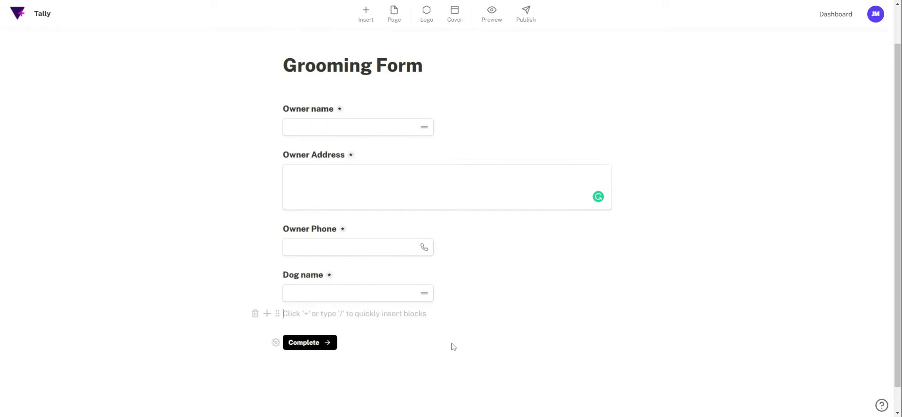
- Open the slash menu in the empty block below Dog name
type("/")
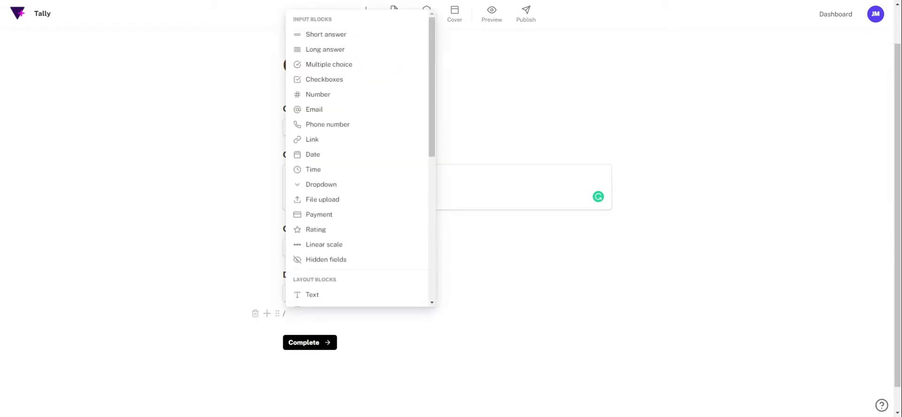
type("Do")
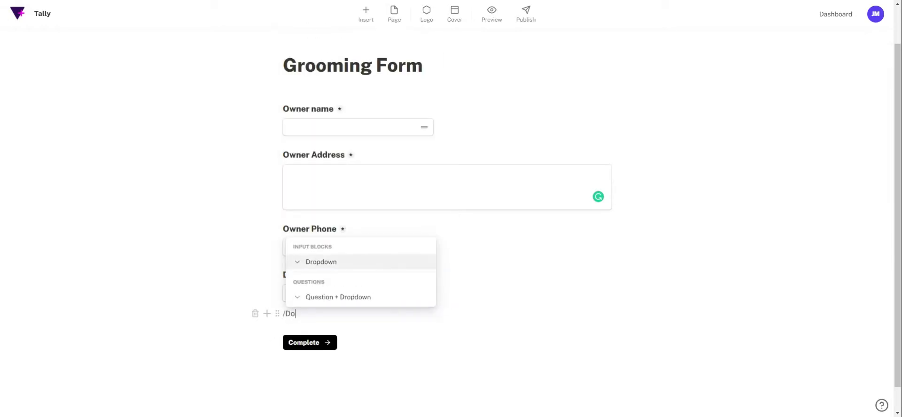
key("BackSpace")
key("BackSpace")
key("BackSpace")
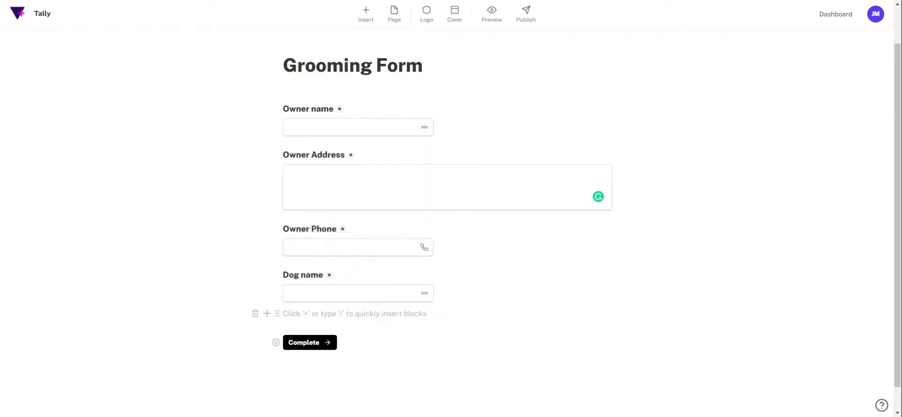
type("/")
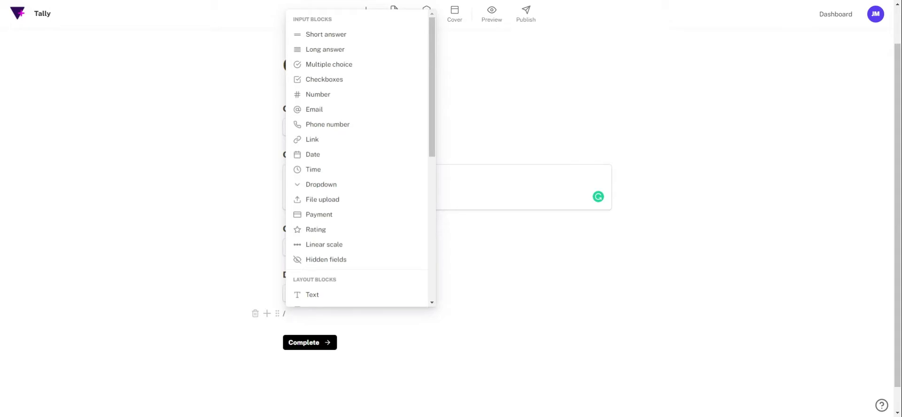
- Insert a multiple-choice question titled 'What size is your dog'
type("q")
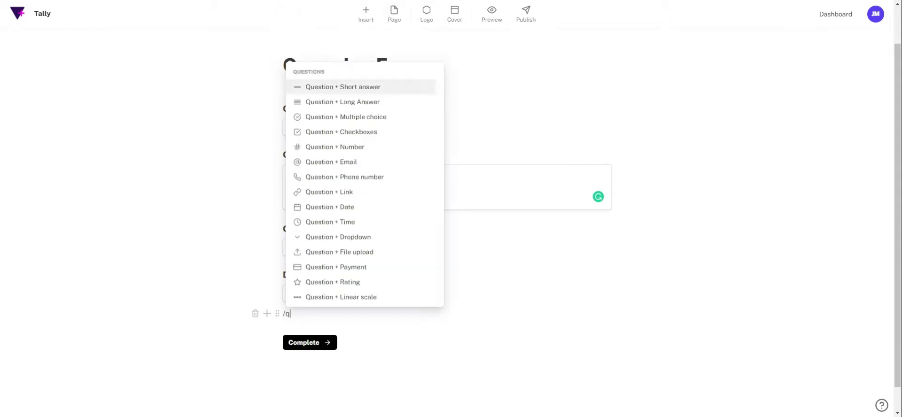
key("Down")
key("Down")
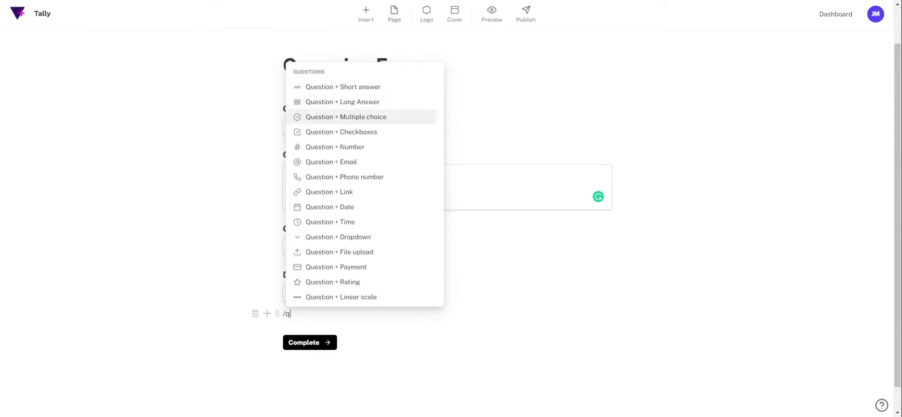
key("Return")
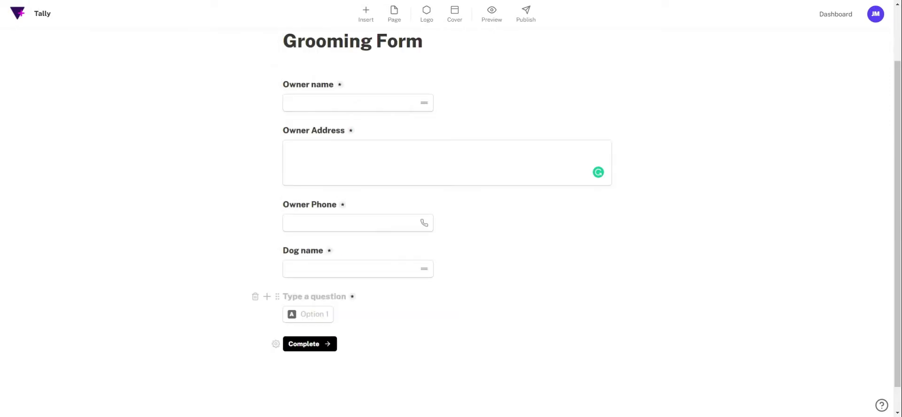
type("D")
key("BackSpace")
type("What s")
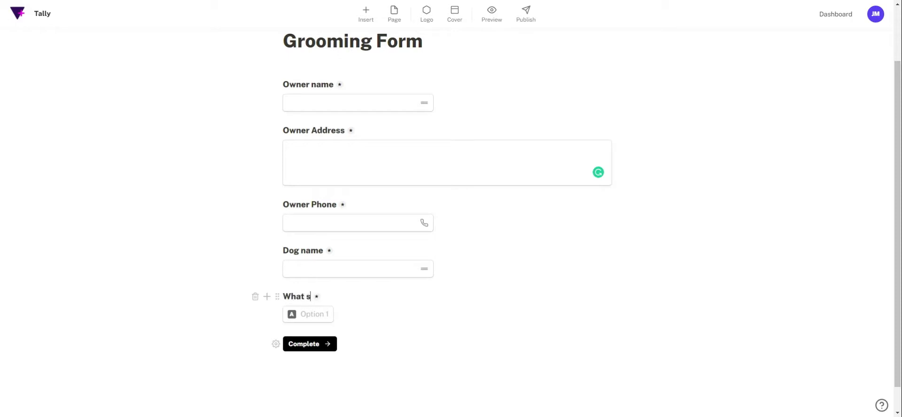
type("ize is your dog")
key("Return")
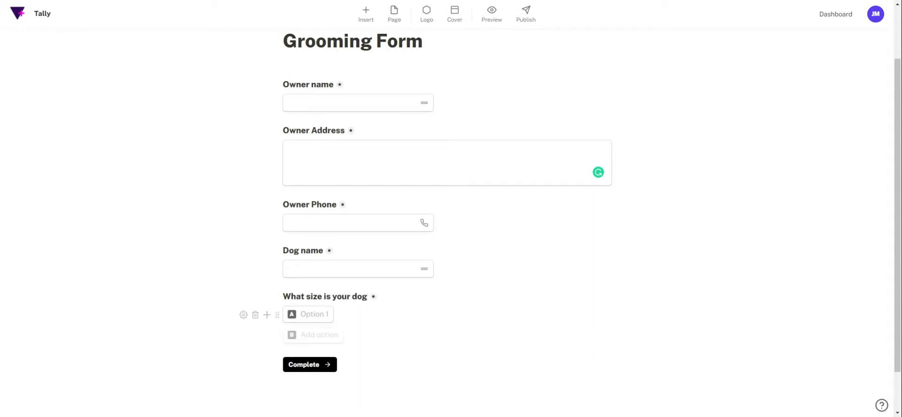
- Enter the answer options Small, medium and Large
type("Small")
key("Return")
type("medium")
key("Return")
type("Large")
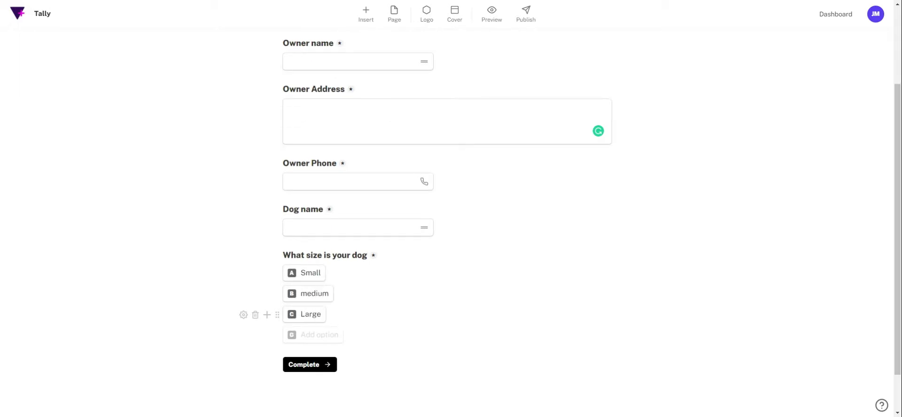
key("Return")
key("Return")
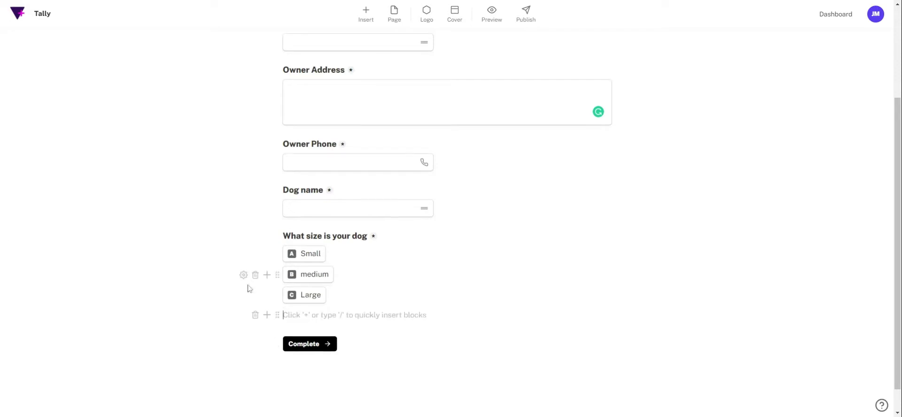
- Insert a date question titled 'Dog's Date of Birth' with a new block below it
type("/qu")
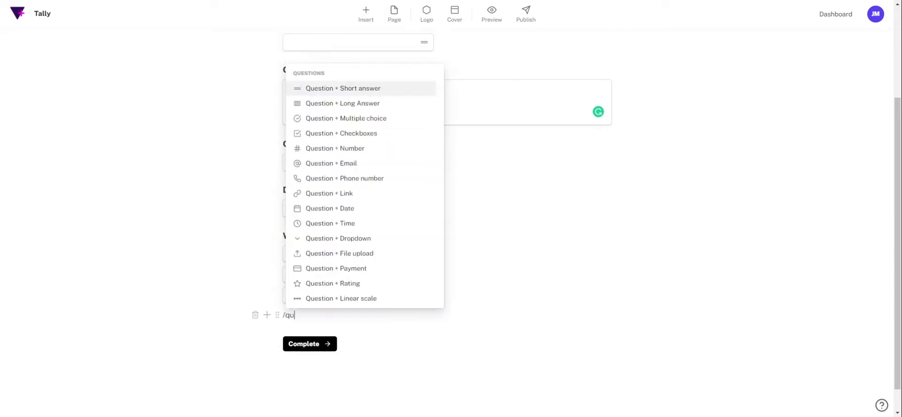
key("Down")
key("Down")
key("Down")
key("Down")
key("Down")
key("Down")
key("Down")
key("Down")
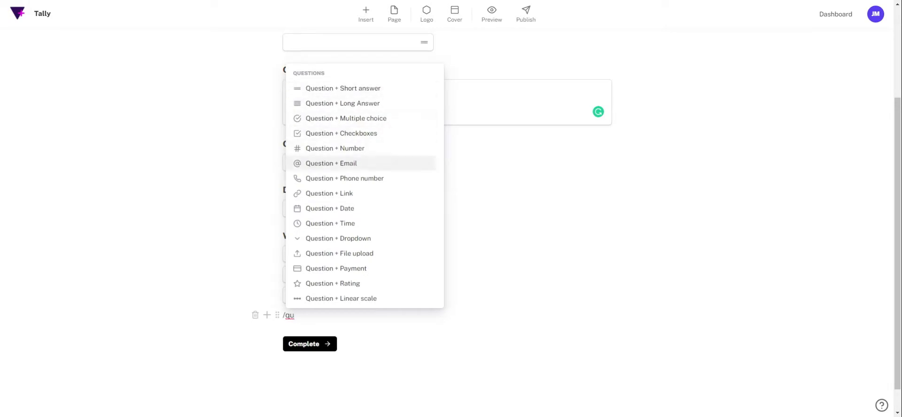
key("Up")
key("Return")
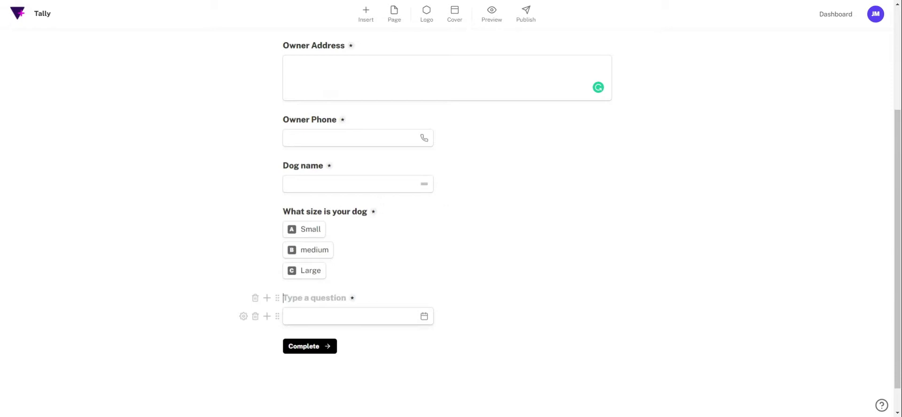
type("Dog's Date of Birth")
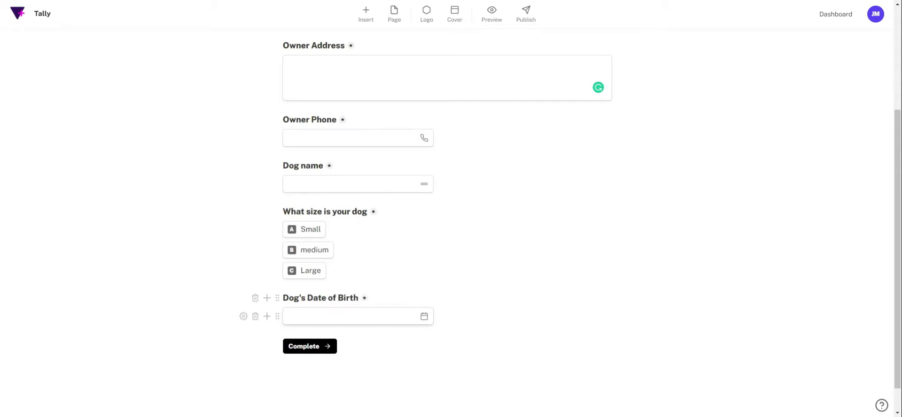
key("Return")
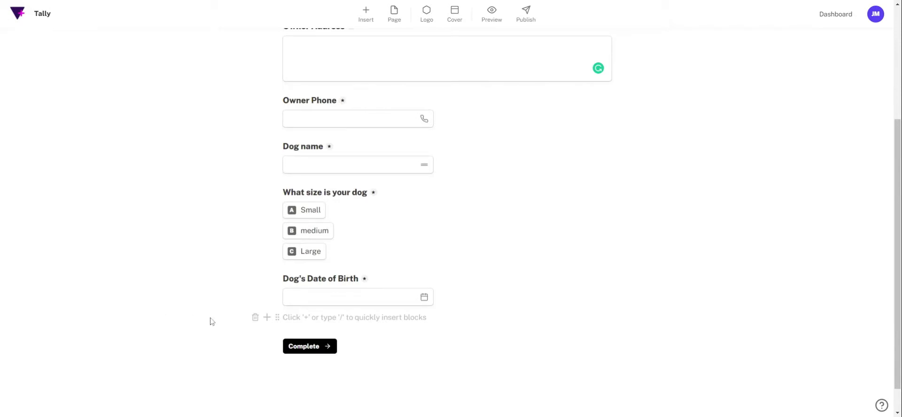
- Add a 'Health and wellbeing' title heading with a health-worker emoji, starting a new block
type("/t")
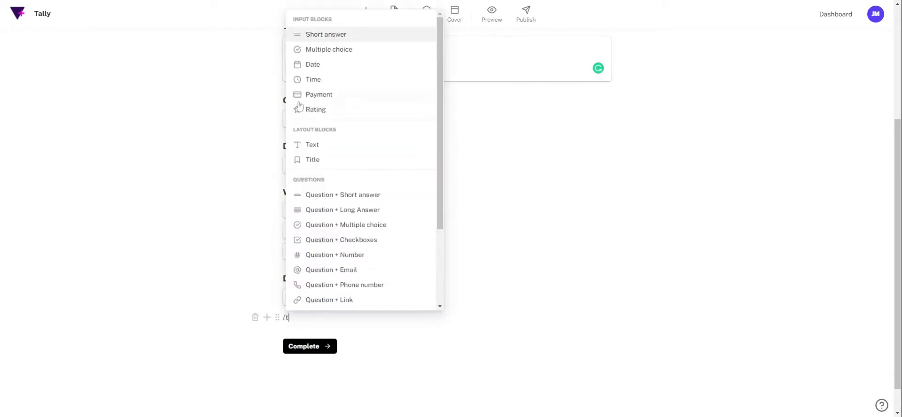
left_click(325, 159)
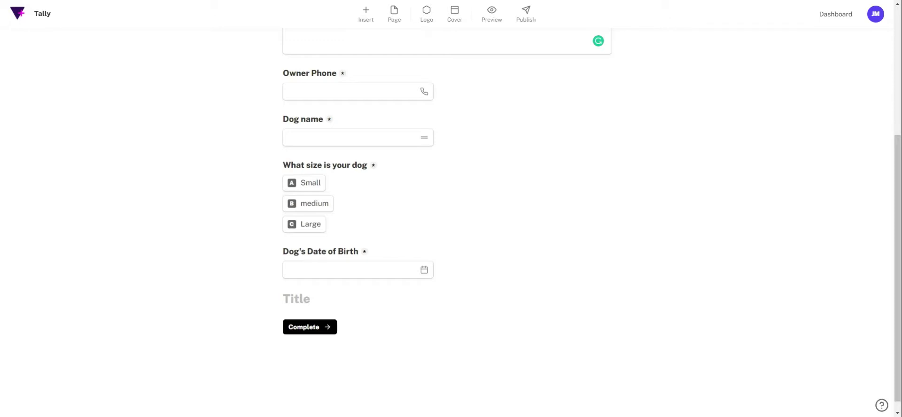
mouse_move(287, 299)
type("Health and wellbeing👩‍⚕️")
key("Return")
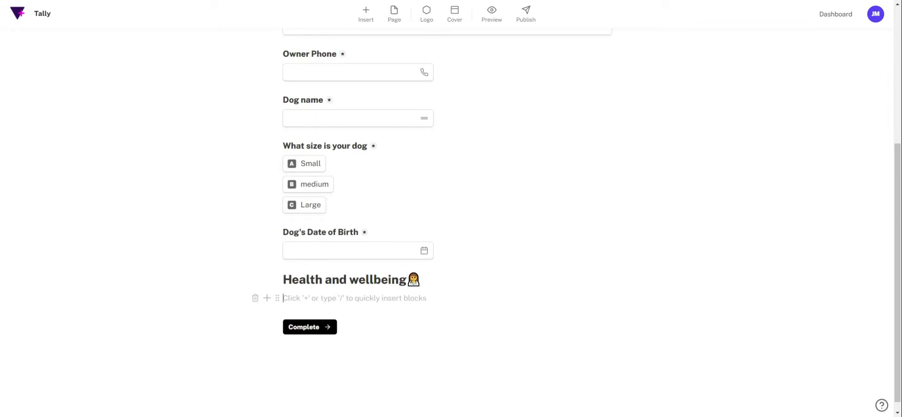
left_click(2, 354)
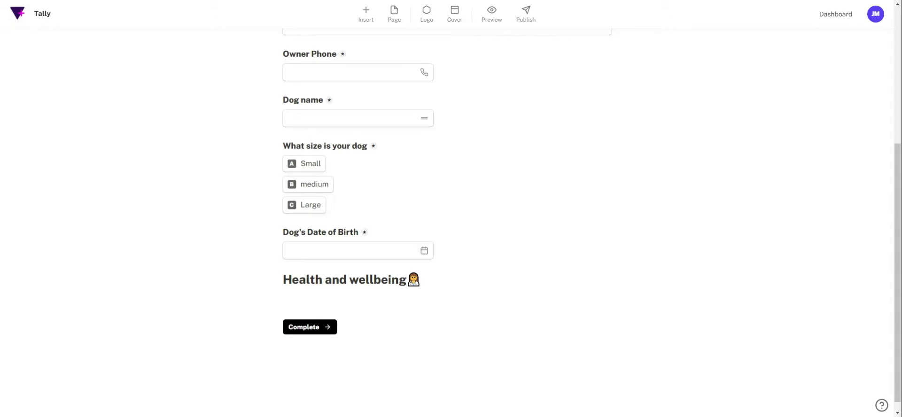
- Insert a long-answer medical conditions question with pasted grooming-notes placeholder text
left_click(284, 298)
type("/")
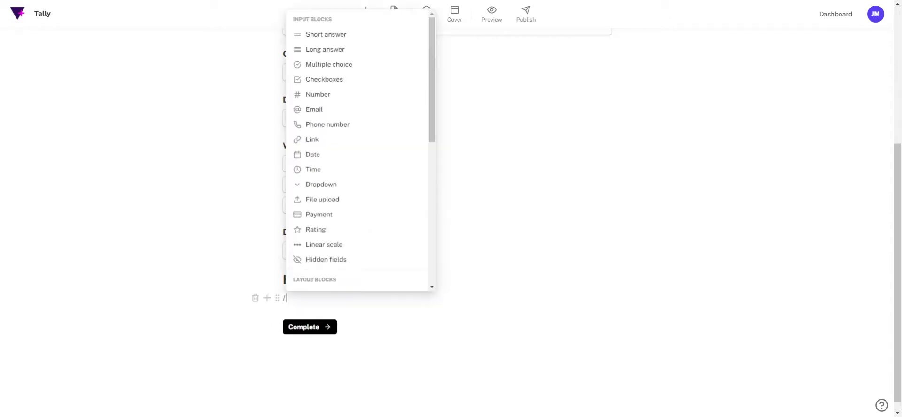
type("q")
key("Down")
key("Return")
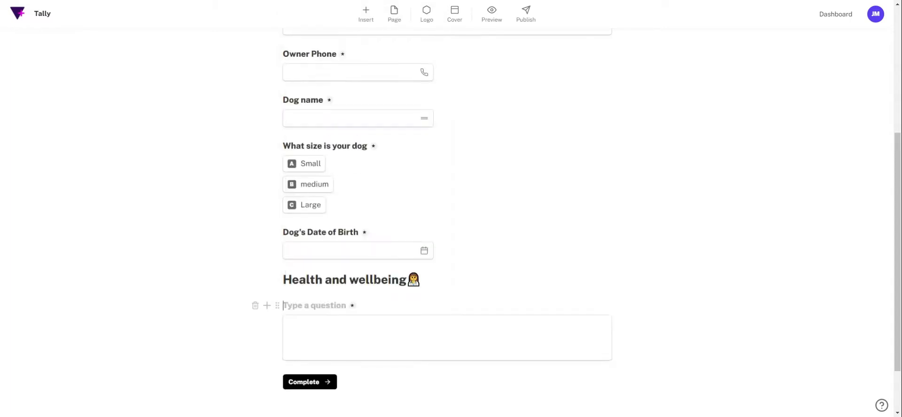
type("Please advise of any suspected/confirmed medical conditions")
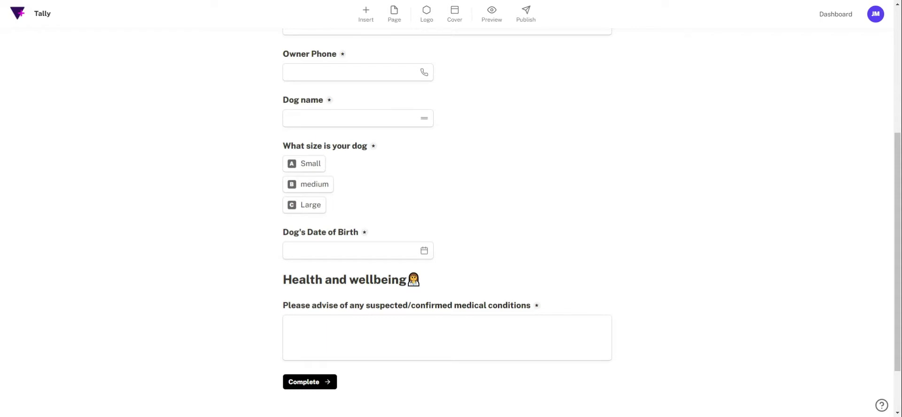
left_click(288, 324)
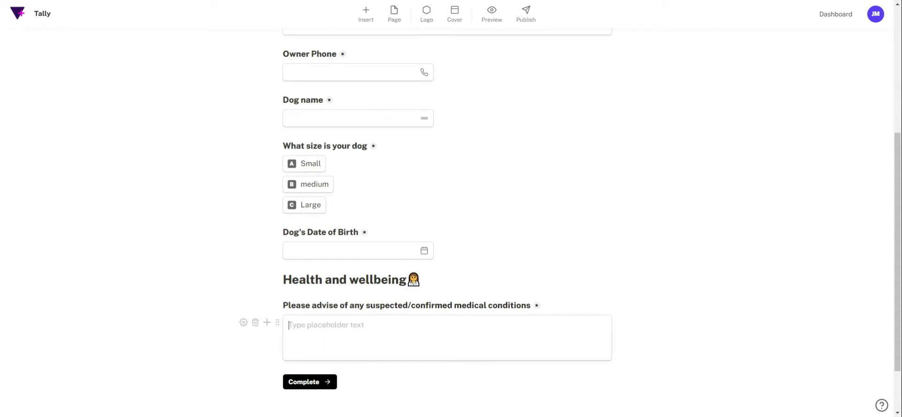
type("leave the tail long, round face, short body. These can be discussed in more detail at the time of the groom.")
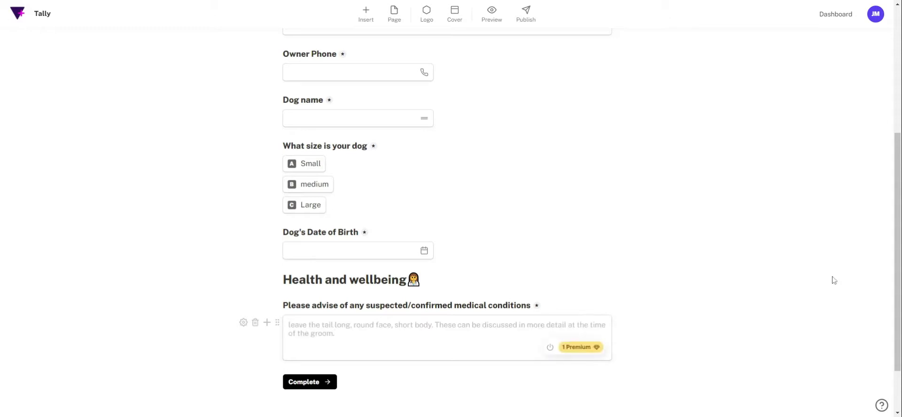
scroll(831, 280, "down", 1)
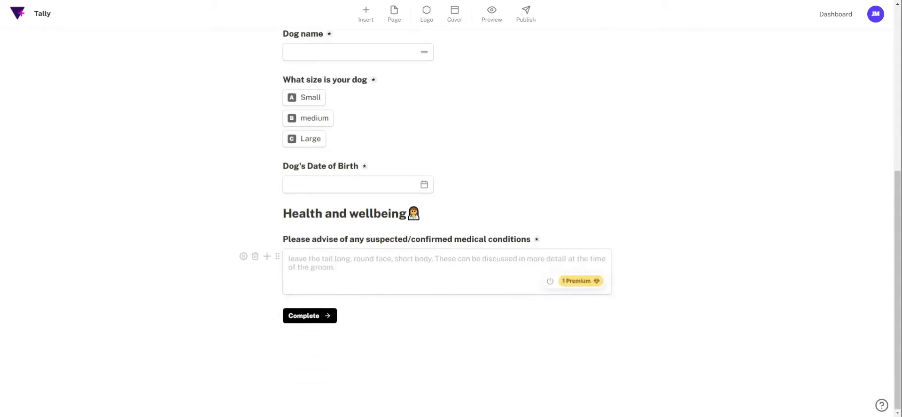
key("Return")
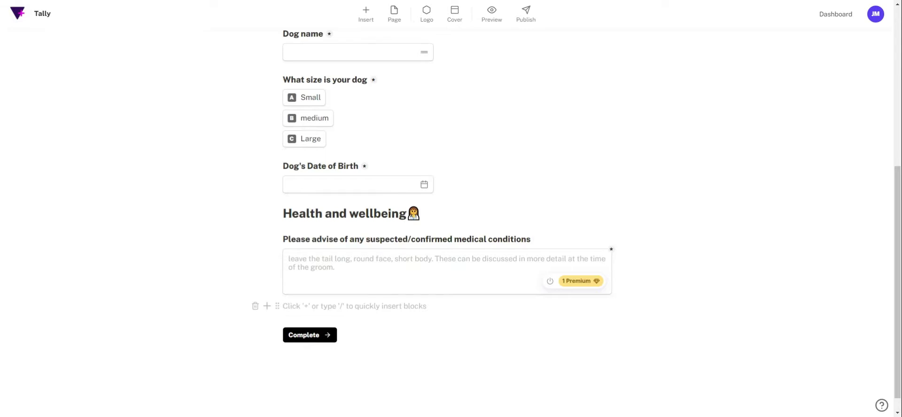
- Insert a checkboxes question titled 'Do you agree'
type("/qu")
key("Down")
key("Down")
key("Down")
key("Down")
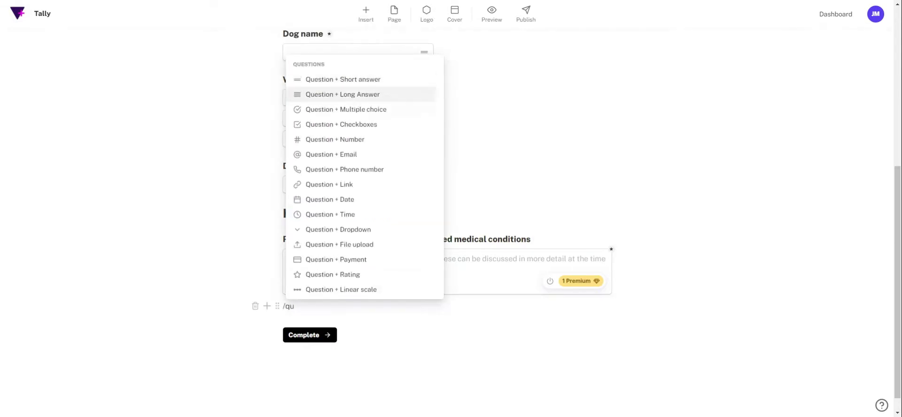
key("Up")
key("Return")
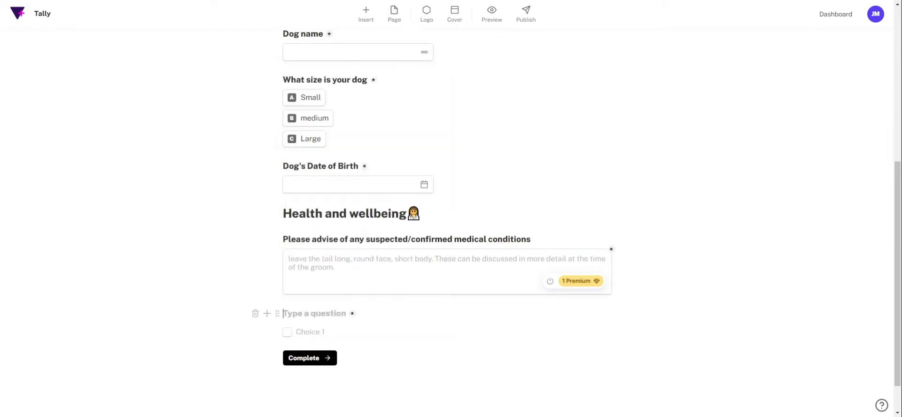
type("I agree")
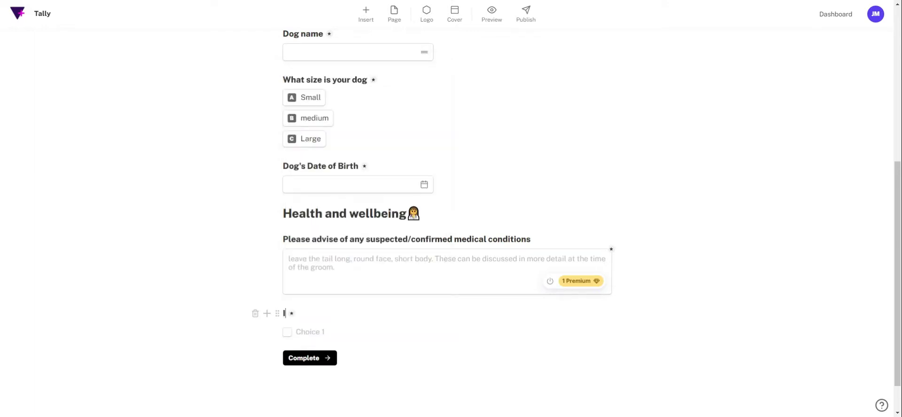
key("BackSpace")
key("BackSpace")
key("BackSpace")
key("BackSpace")
key("BackSpace")
key("BackSpace")
key("BackSpace")
type("Do you agree")
- Give the Do you agree question a single 'Yes' option and review its answer settings
key("Return")
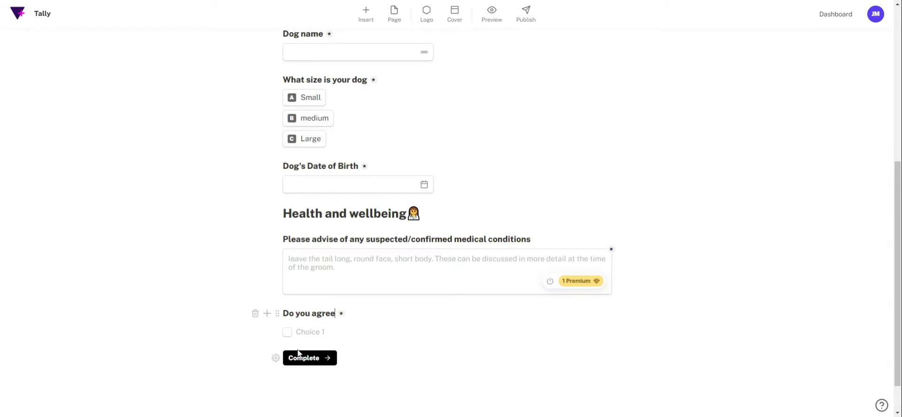
type("Yes")
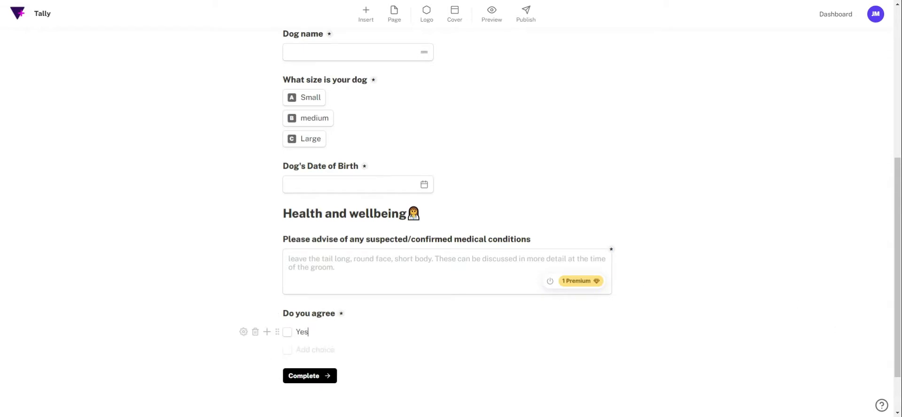
left_click(243, 332)
left_click(125, 332)
scroll(388, 364, "up", 5)
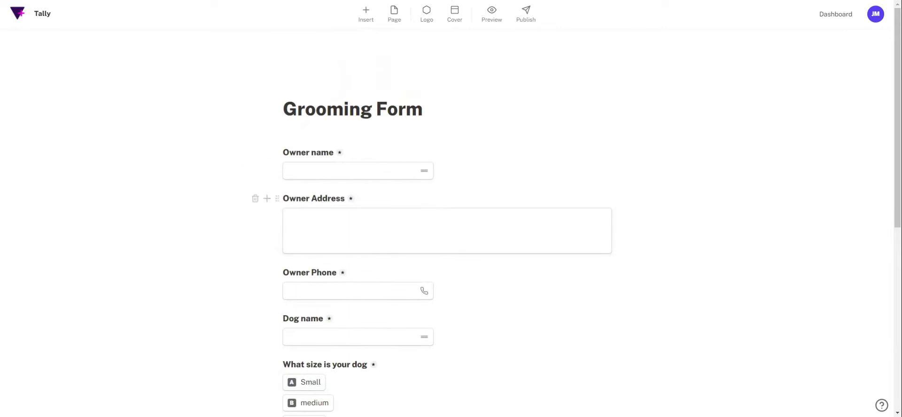
- Add a cover using the three-puppies photo from an Unsplash search for 'Dogs'
scroll(446, 223, "down", 3)
scroll(446, 223, "down", 4)
scroll(446, 223, "up", 7)
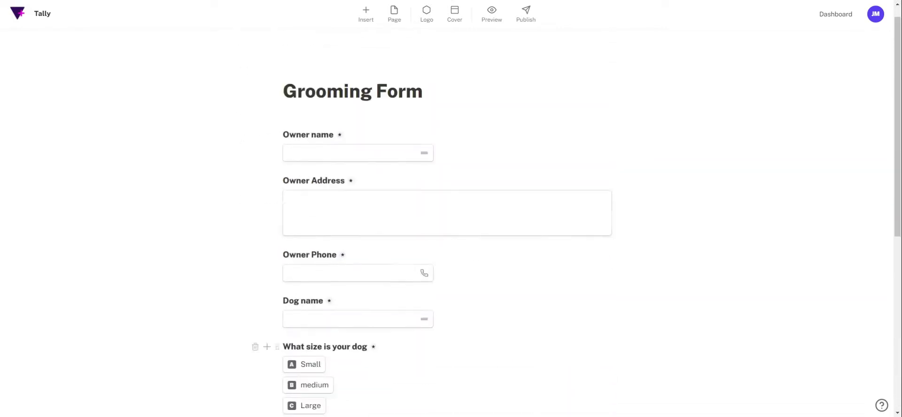
left_click(454, 13)
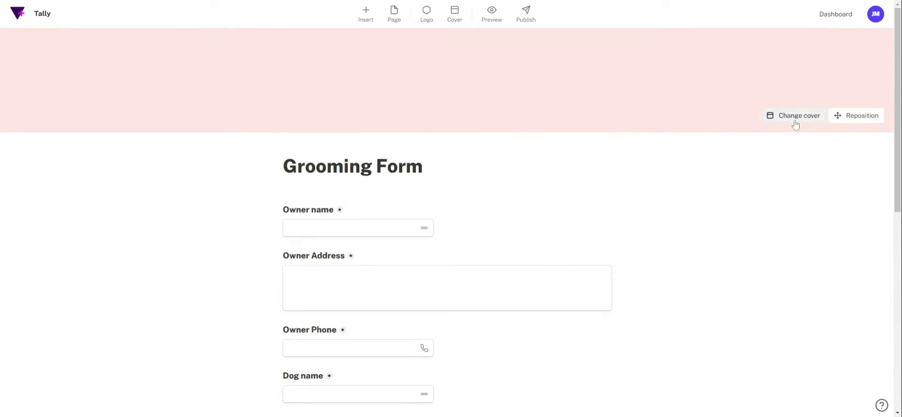
left_click(795, 123)
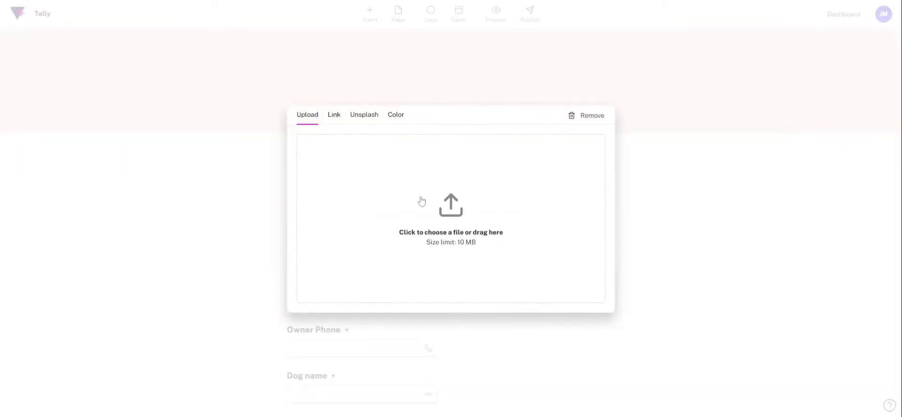
left_click(364, 115)
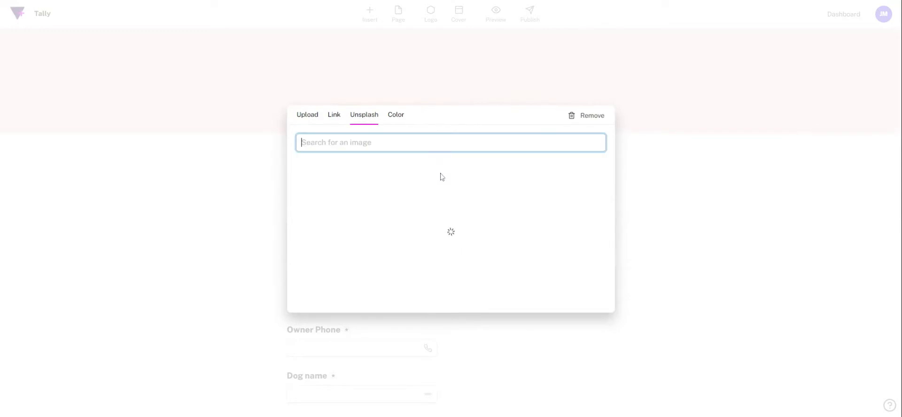
type("Dogs")
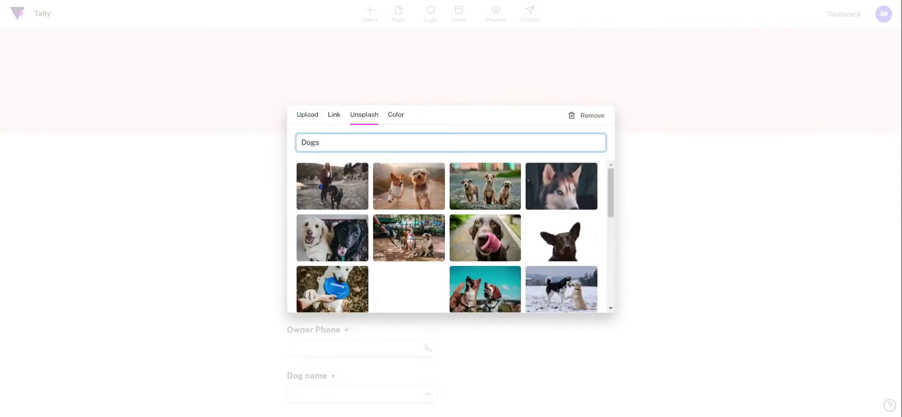
left_click(485, 186)
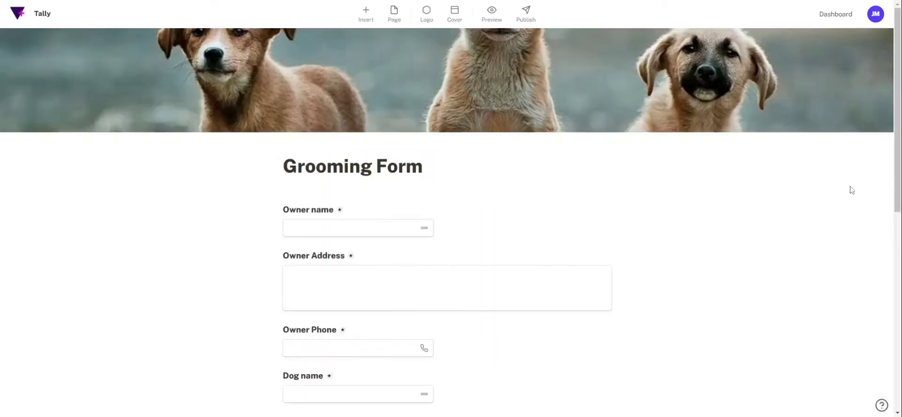
- Reposition the puppies cover photo lower in the banner and save the position
left_click(862, 115)
left_click_drag(681, 76, 692, 123)
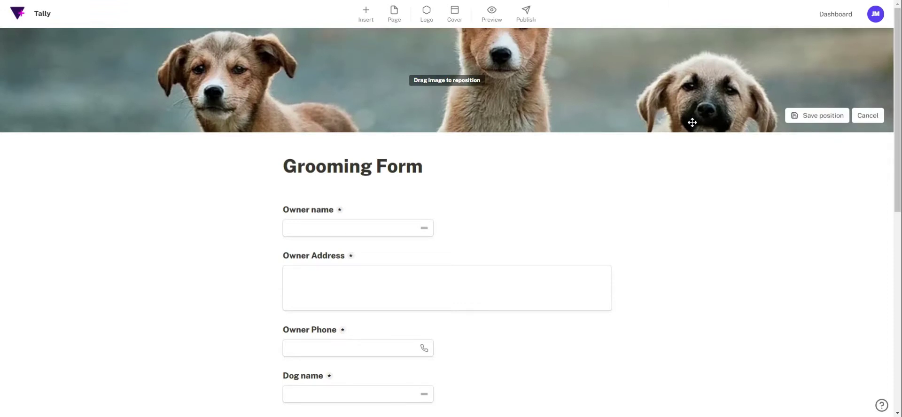
left_click(815, 116)
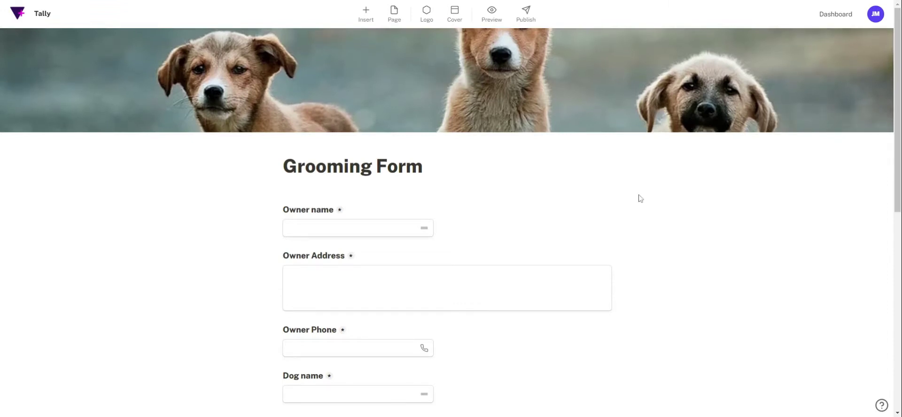
- Add the logo circle above the title over the puppy cover and check its placement
left_click(427, 12)
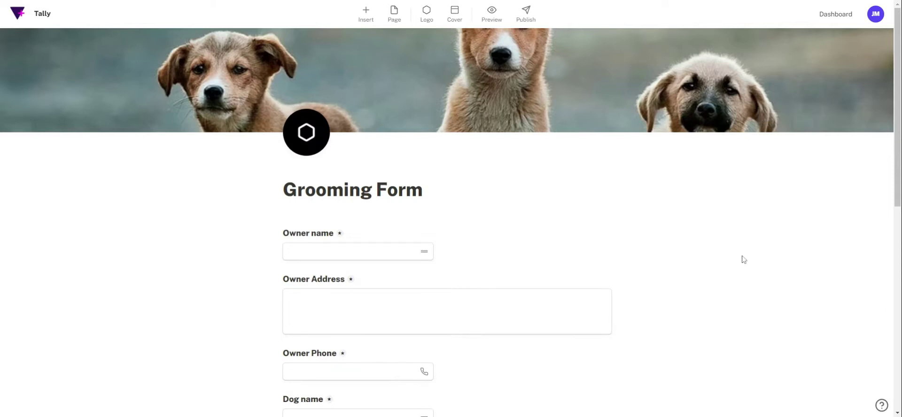
scroll(745, 275, "down", 2)
scroll(746, 275, "up", 2)
scroll(447, 211, "down", 8)
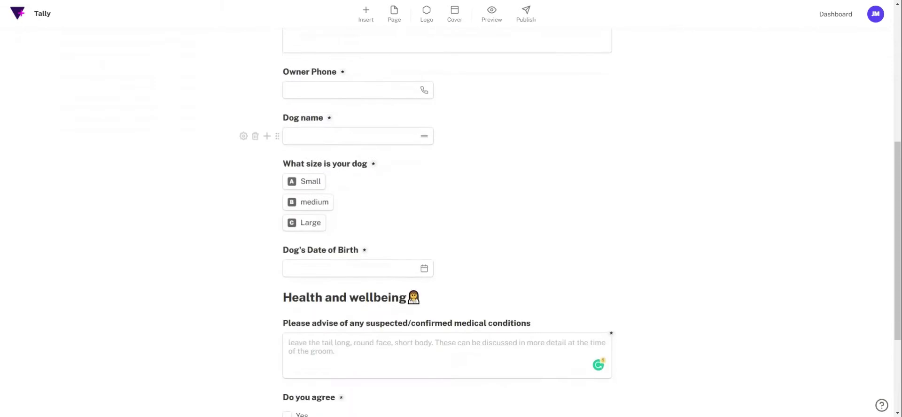
scroll(446, 211, "down", 1)
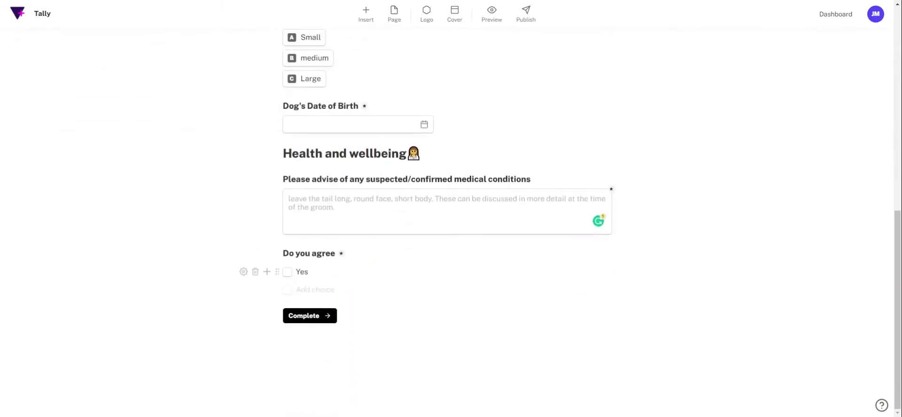
scroll(660, 266, "up", 9)
scroll(660, 265, "down", 3)
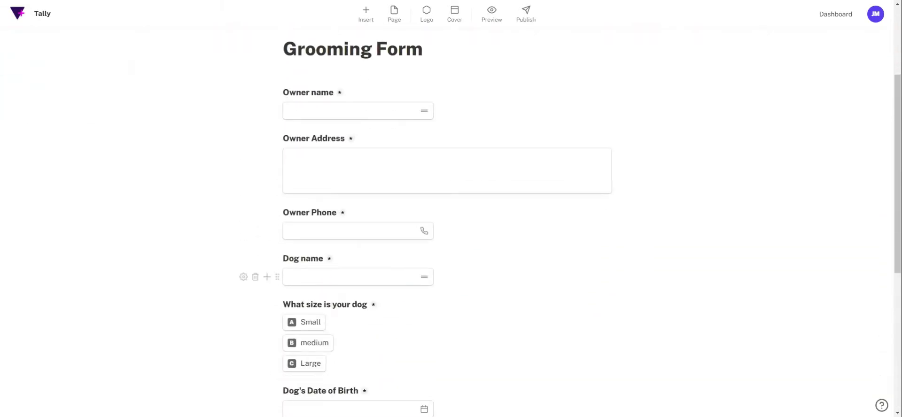
scroll(263, 253, "down", 2)
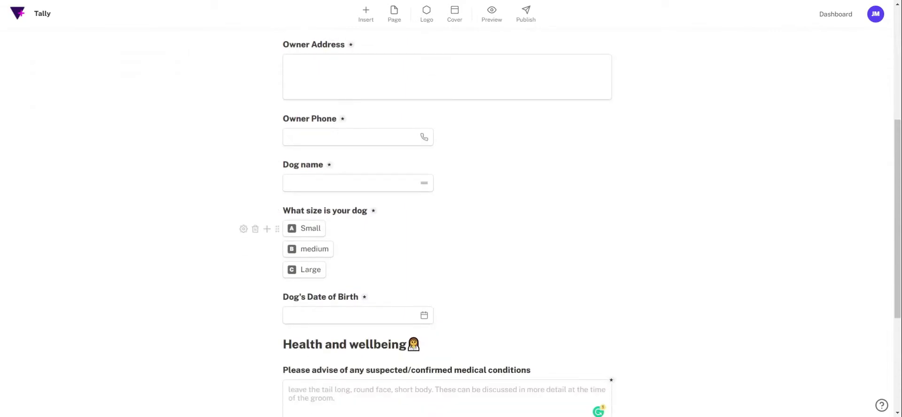
scroll(263, 254, "up", 1)
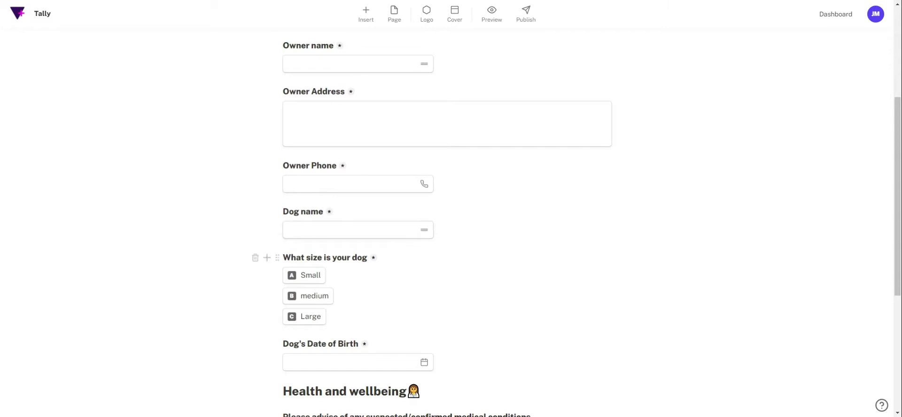
scroll(451, 225, "down", 1)
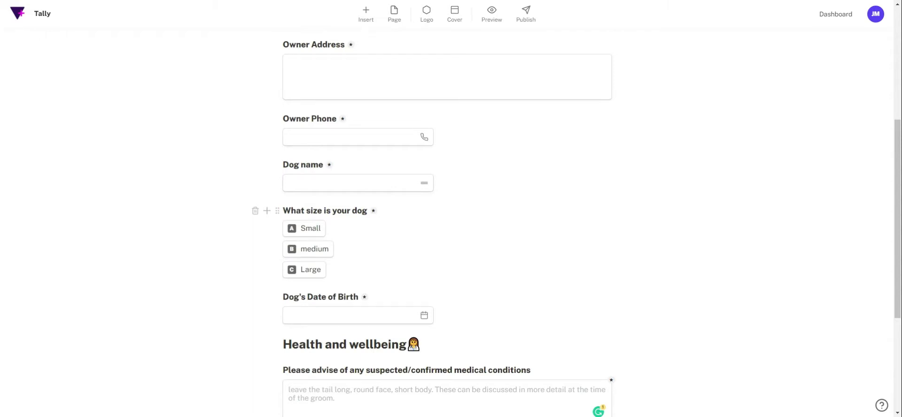
left_click_drag(331, 210, 368, 211)
key("BackSpace")
type("@")
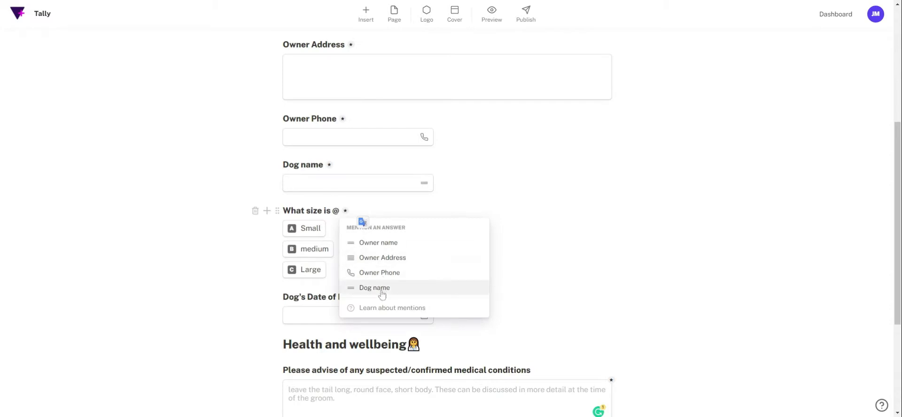
left_click(380, 289)
left_click(328, 183)
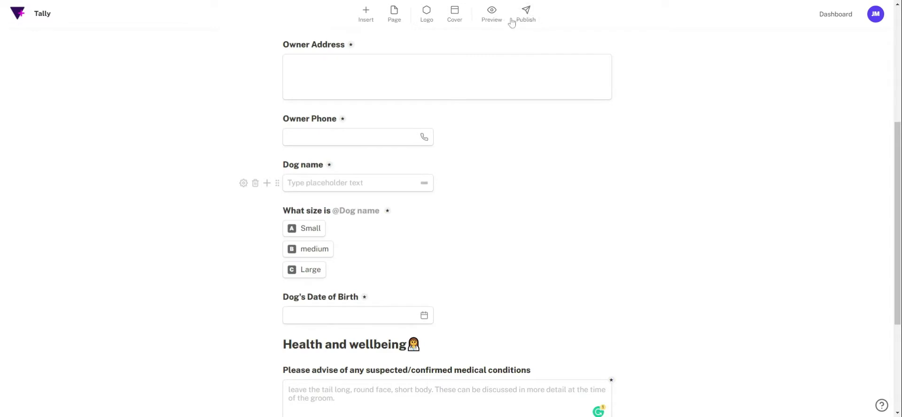
left_click(526, 14)
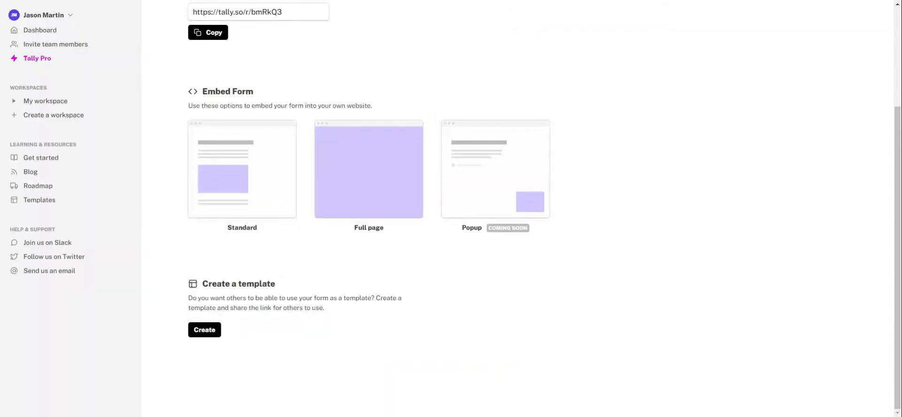
- Open the newly published Grooming Form from the dashboard, view its Summary, then reopen it for editing
left_click(46, 34)
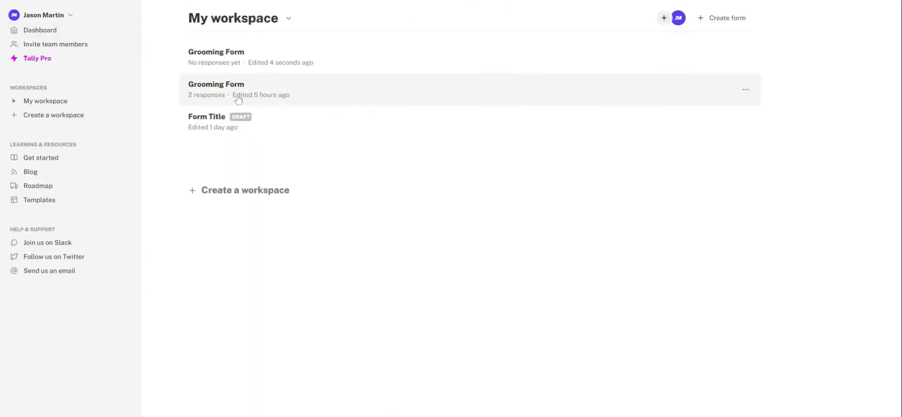
left_click(244, 61)
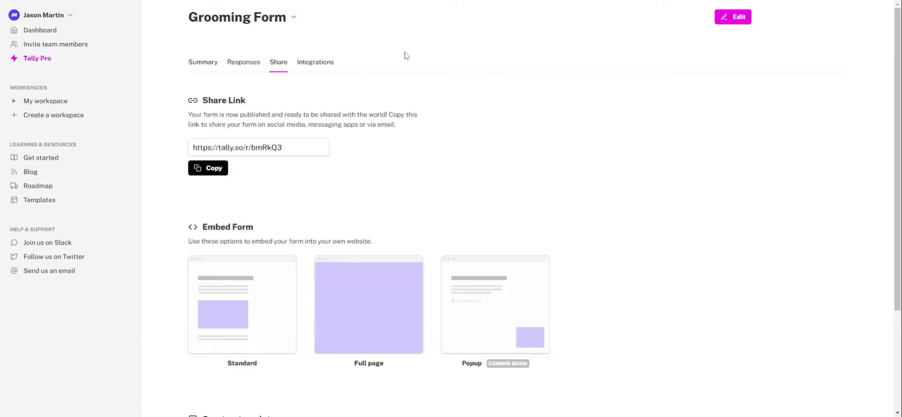
left_click(45, 32)
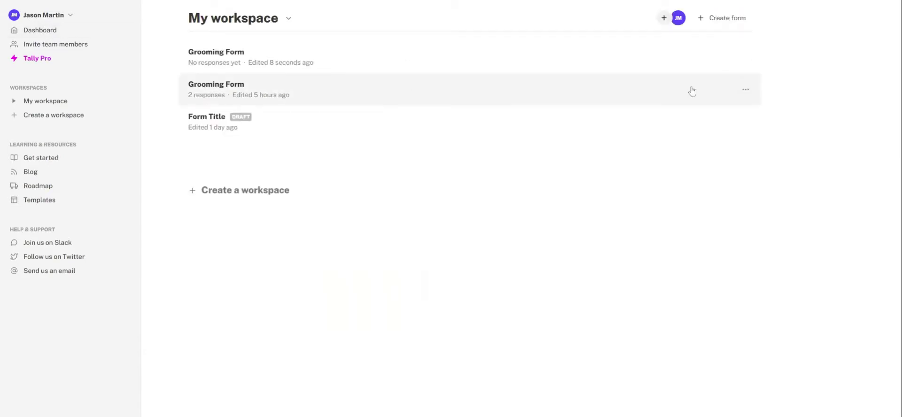
left_click(221, 59)
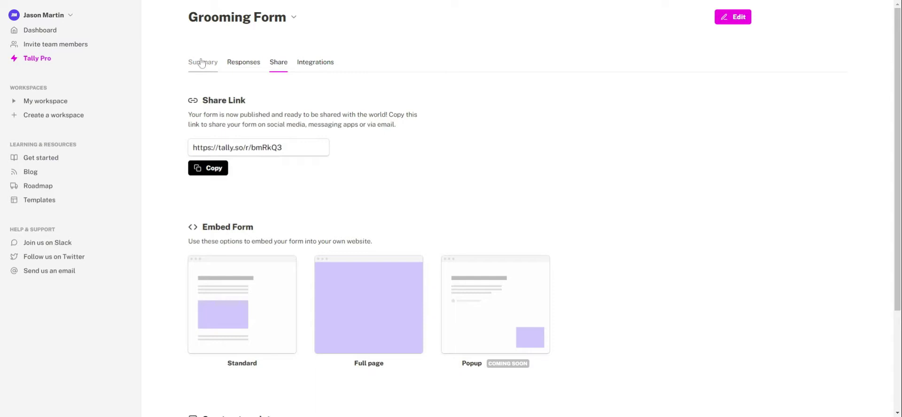
left_click(203, 64)
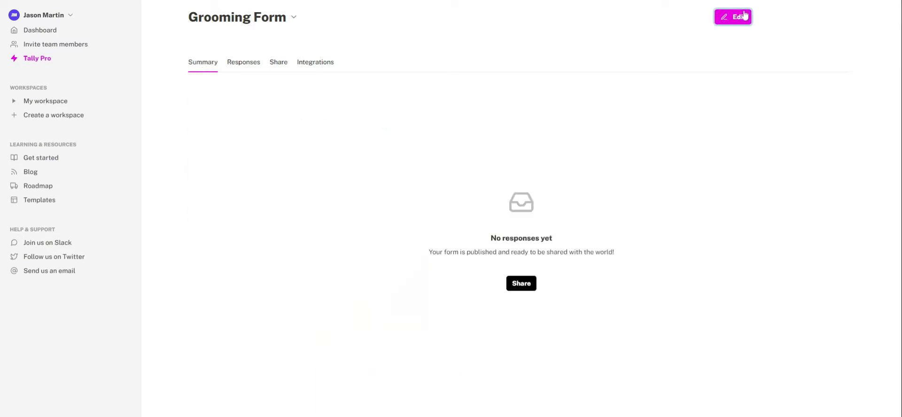
left_click(733, 17)
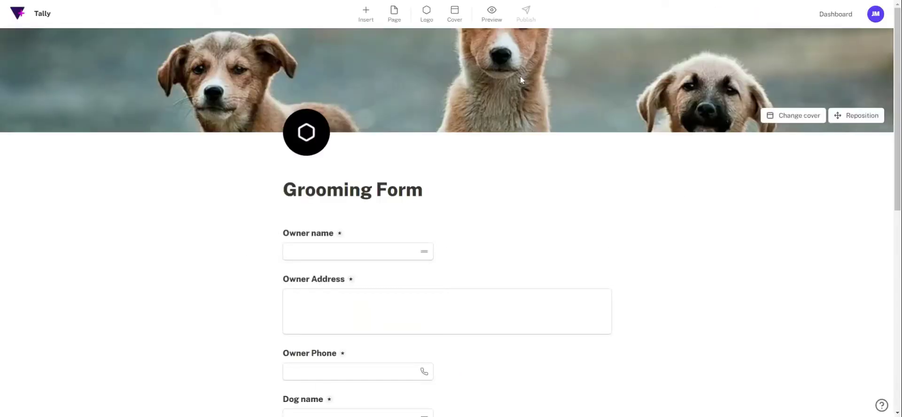
- Preview the form and fill in the owner's name, phone number and the dog name Spot
left_click(491, 14)
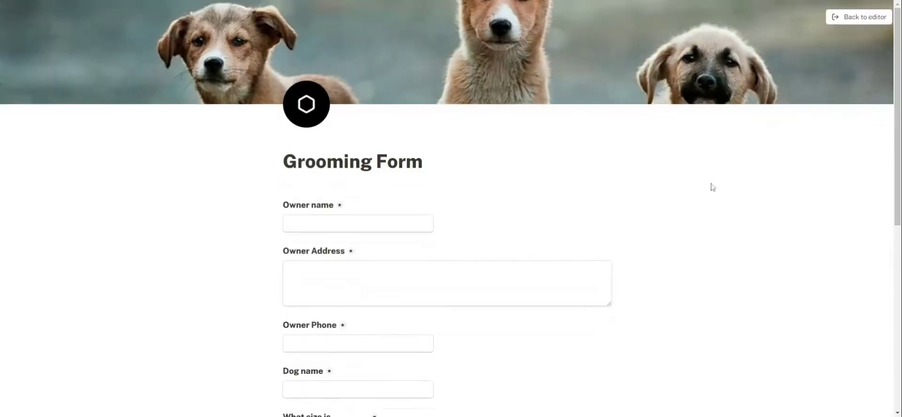
left_click(340, 223)
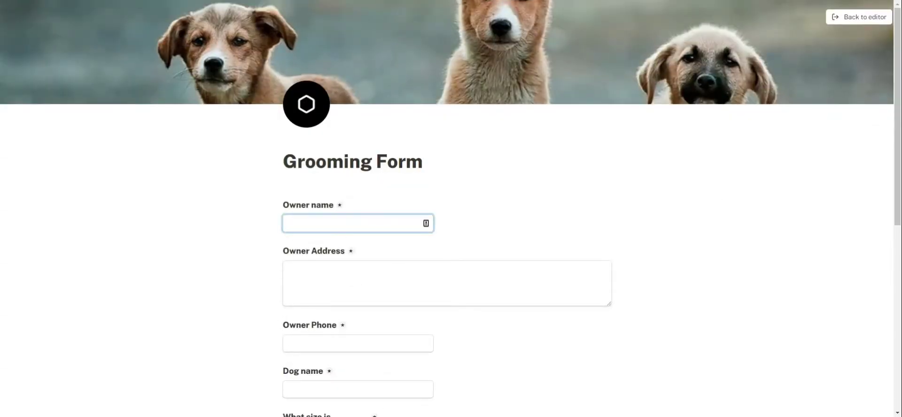
key("Tab")
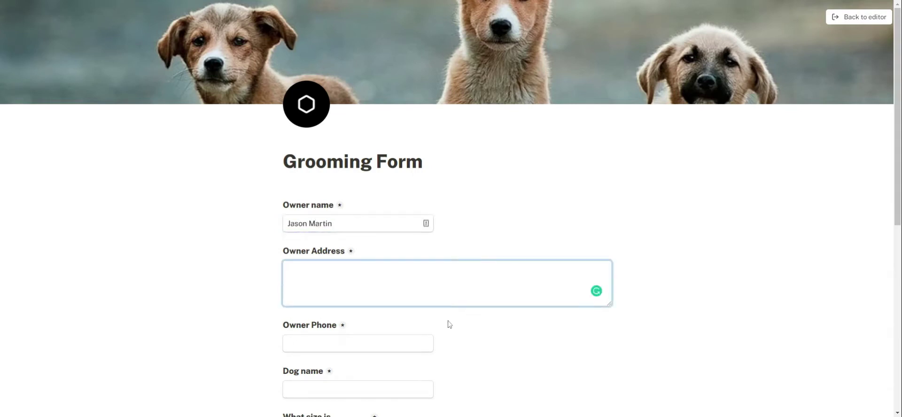
scroll(447, 322, "down", 1)
left_click(288, 297)
left_click(287, 342)
type("Spot")
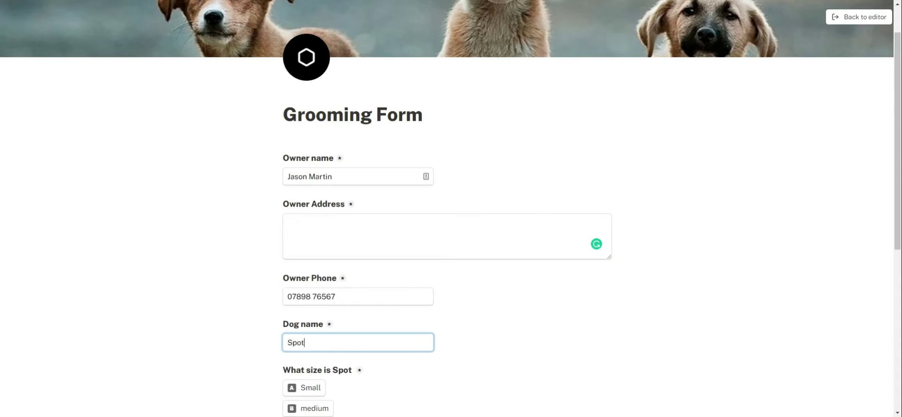
- Scroll the preview down to the Complete button and back up, then return to the editor
scroll(275, 355, "down", 2)
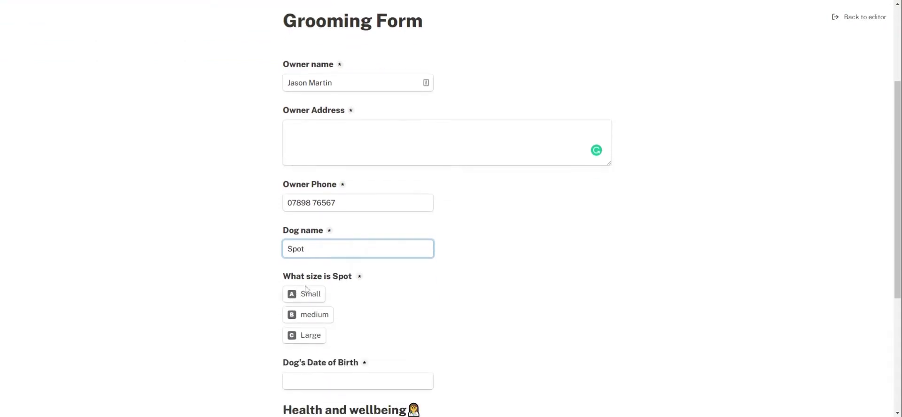
scroll(389, 326, "down", 1)
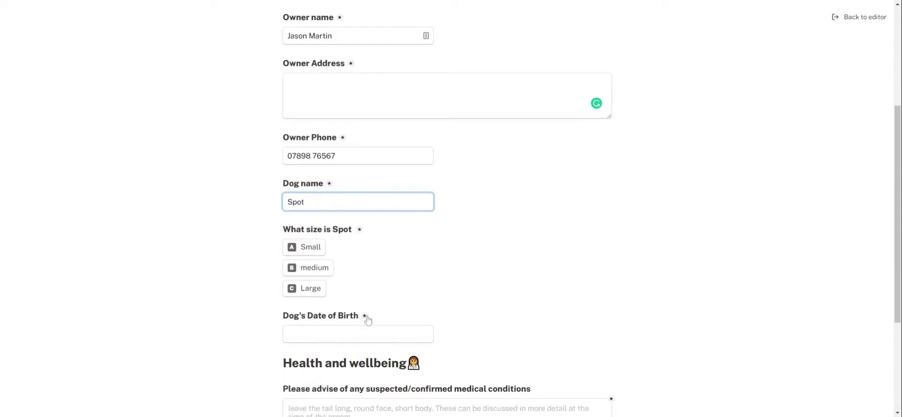
scroll(366, 355, "down", 1)
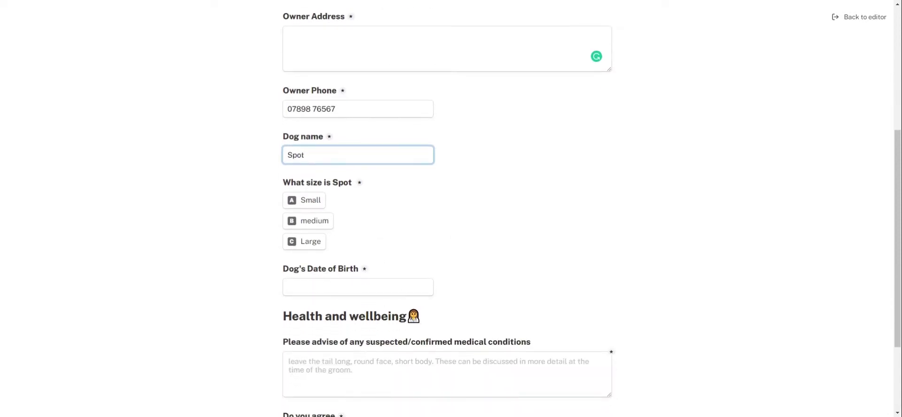
scroll(356, 219, "up", 1)
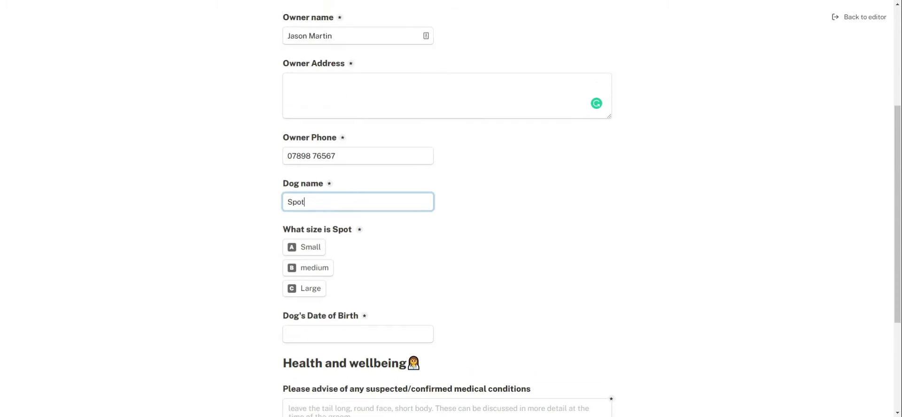
scroll(349, 245, "down", 3)
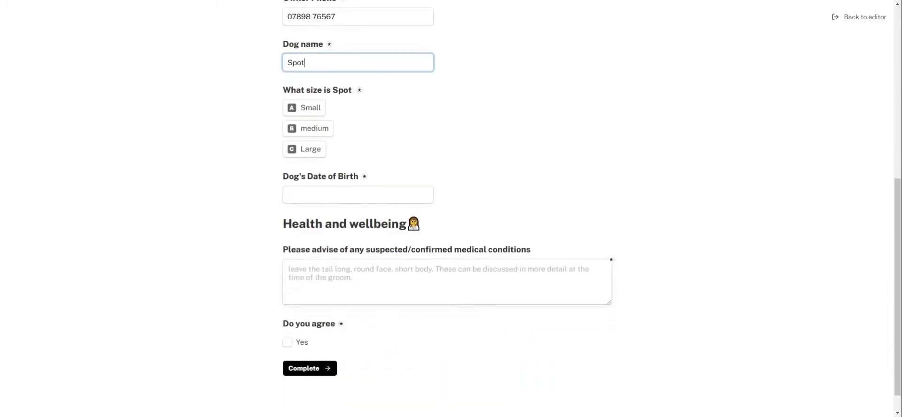
scroll(411, 336, "up", 7)
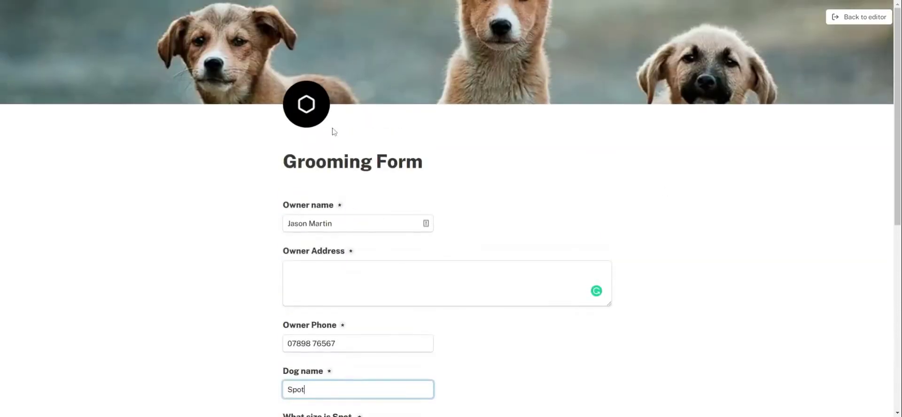
left_click(854, 18)
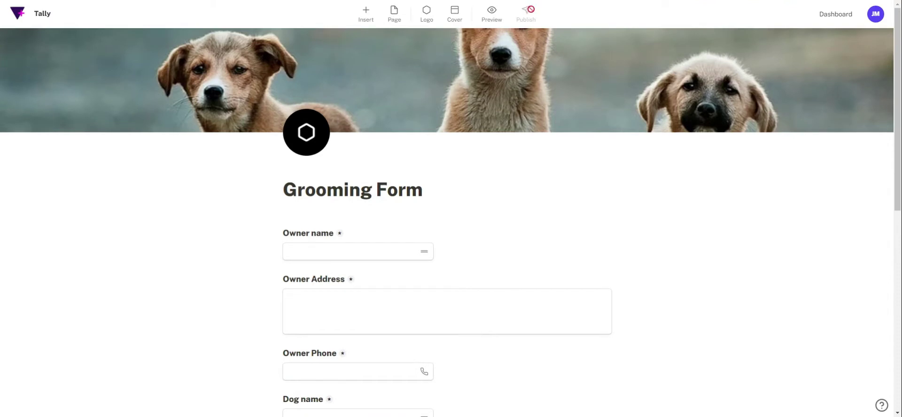
- Open the new Grooming Form's Share page, select its share link, and return to the forms list
left_click(835, 14)
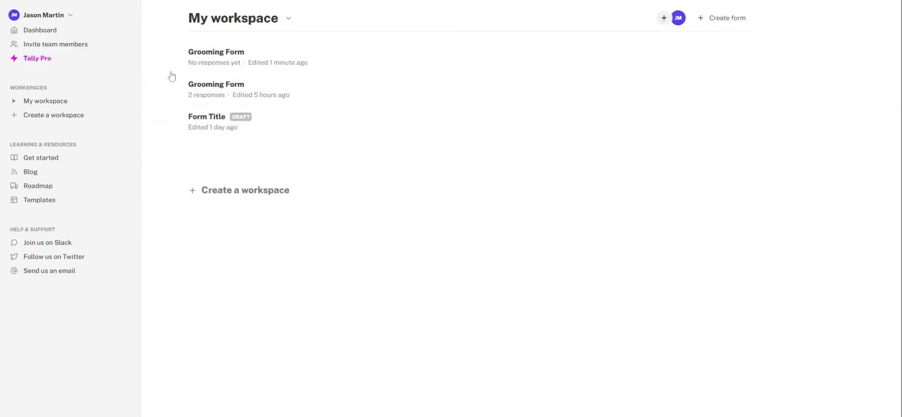
left_click(250, 61)
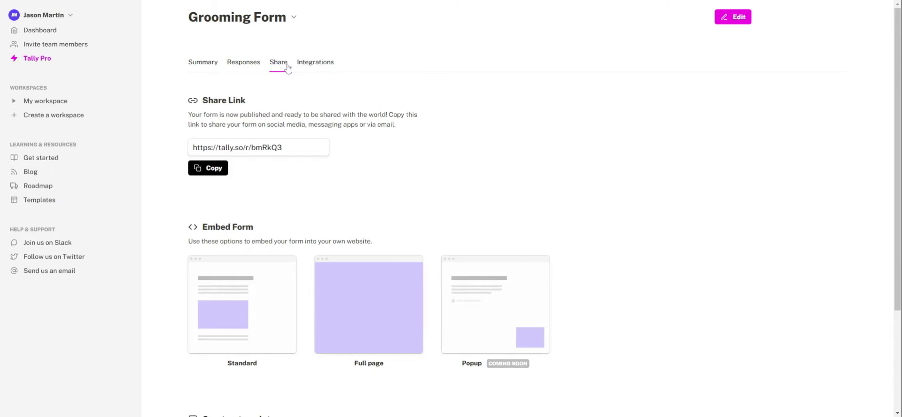
left_click(212, 147)
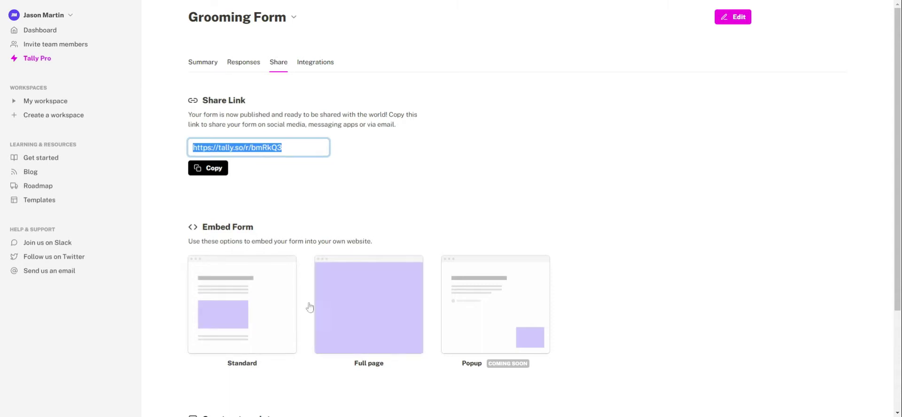
scroll(529, 279, "down", 3)
scroll(521, 286, "up", 3)
left_click(40, 30)
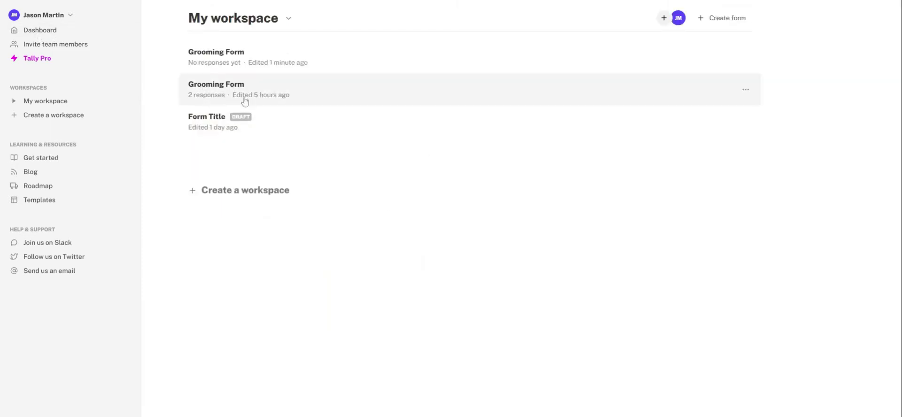
- Open the older Grooming Form with 2 responses in the editor and scroll through it to the thank-you page and back
left_click(217, 92)
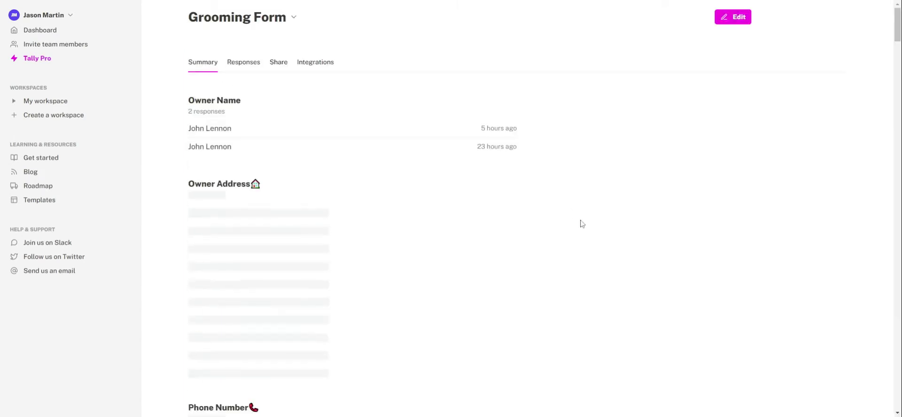
left_click(739, 19)
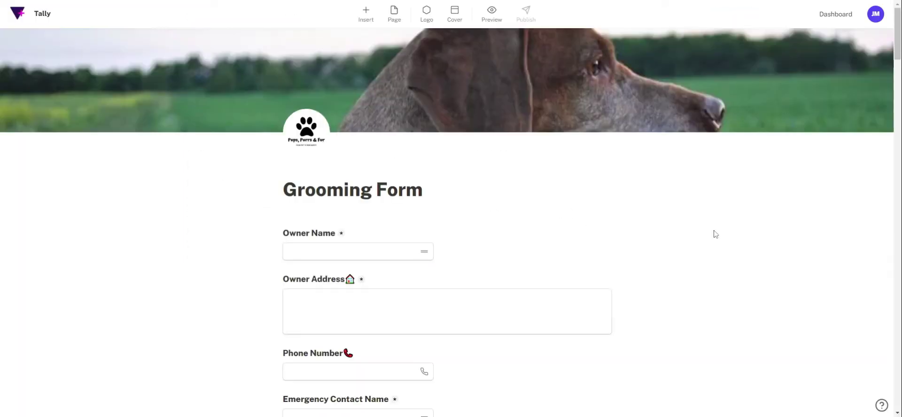
scroll(357, 256, "down", 15)
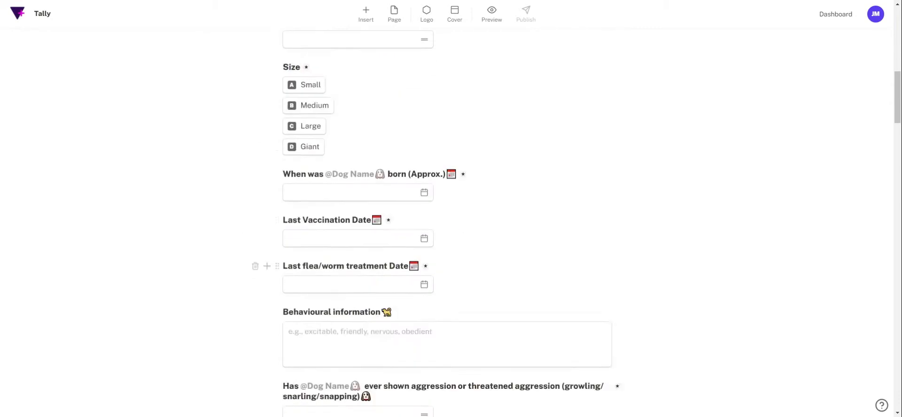
scroll(357, 256, "down", 15)
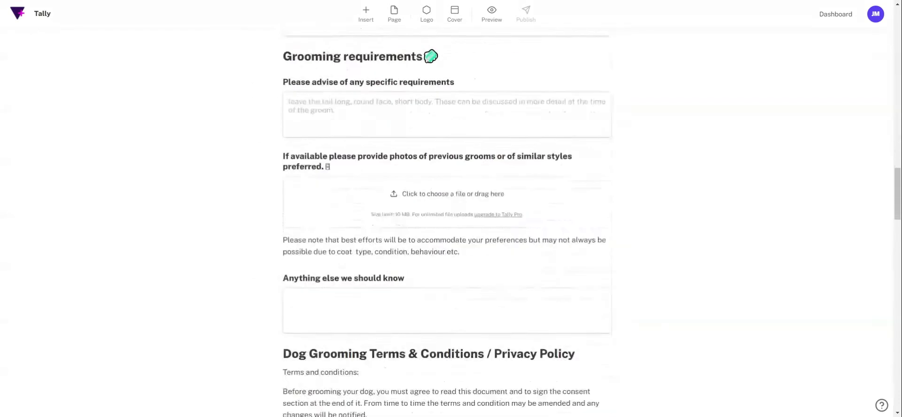
scroll(357, 256, "down", 2)
scroll(357, 256, "up", 1)
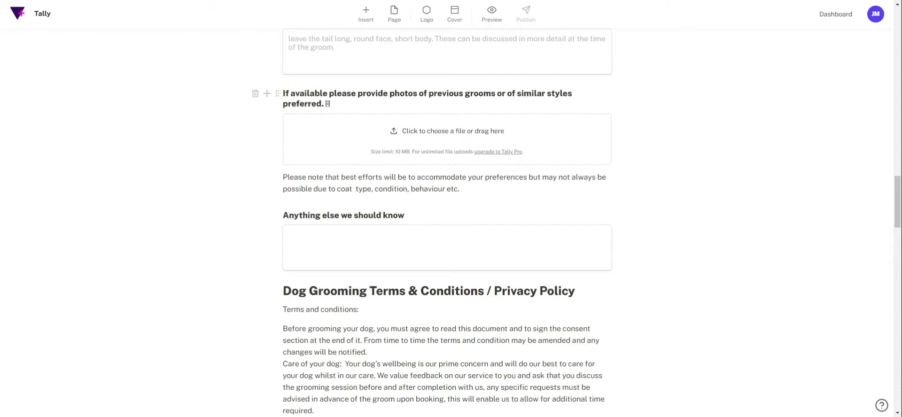
scroll(694, 206, "down", 8)
scroll(693, 218, "down", 15)
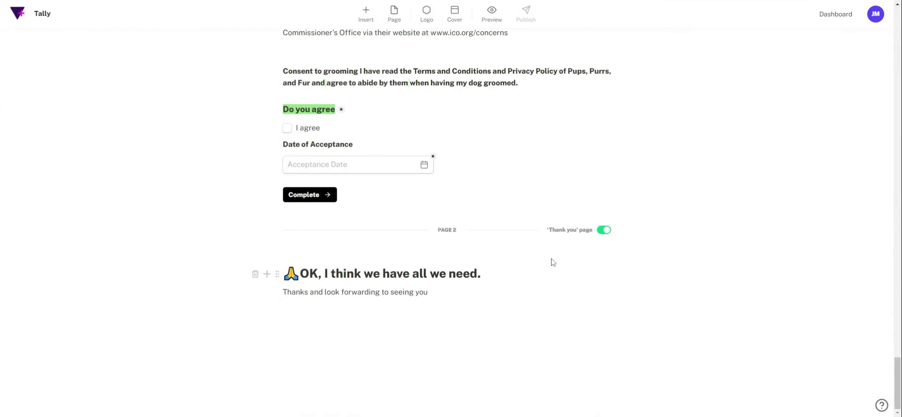
scroll(551, 260, "up", 20)
scroll(551, 260, "down", 8)
scroll(552, 260, "down", 12)
mouse_move(301, 201)
left_click_drag(897, 380, 891, 3)
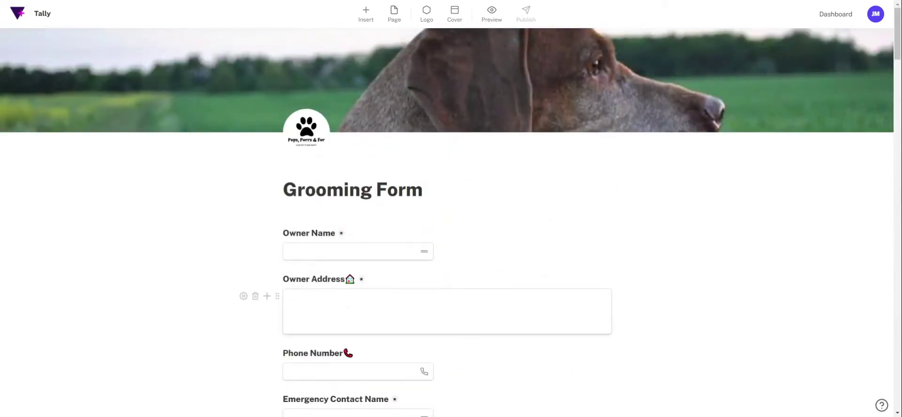
- Review the older form's Summary, including Size at 50% Large and 50% Giant, then switch to Responses
left_click(833, 16)
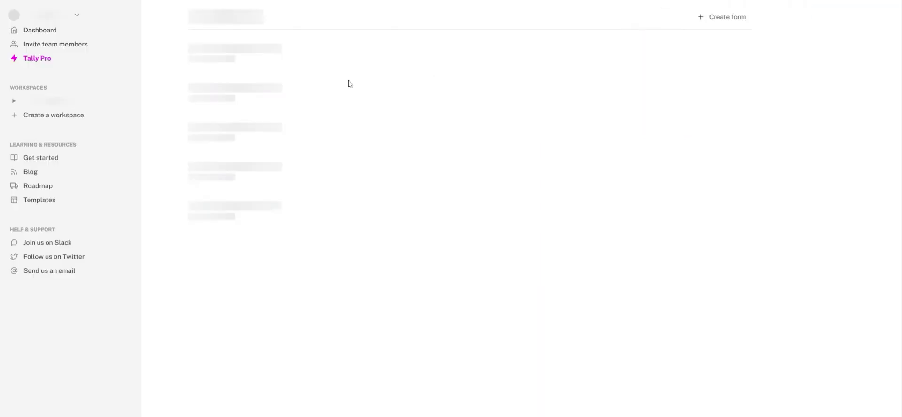
left_click(234, 98)
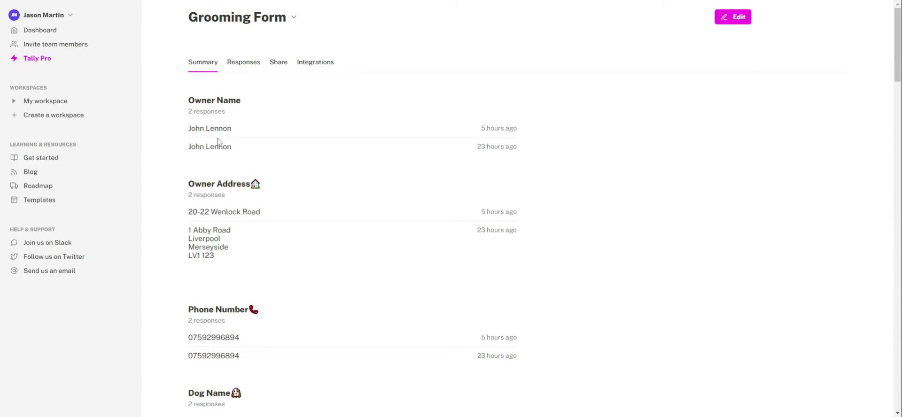
scroll(231, 285, "down", 1)
scroll(231, 285, "down", 9)
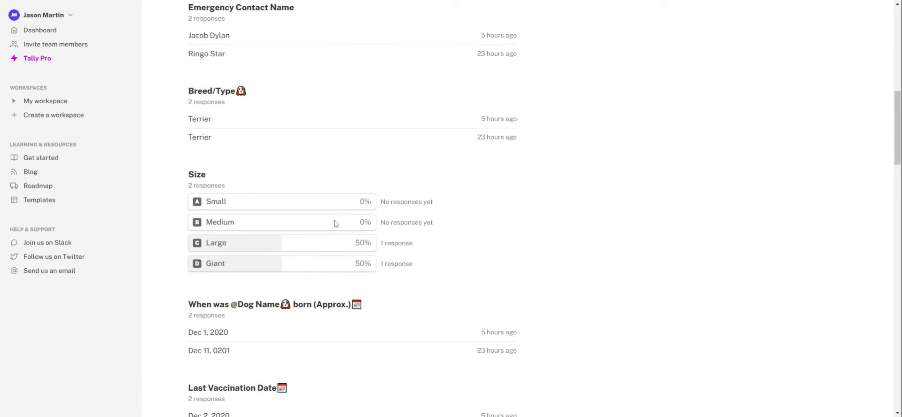
scroll(334, 222, "down", 2)
scroll(336, 254, "up", 11)
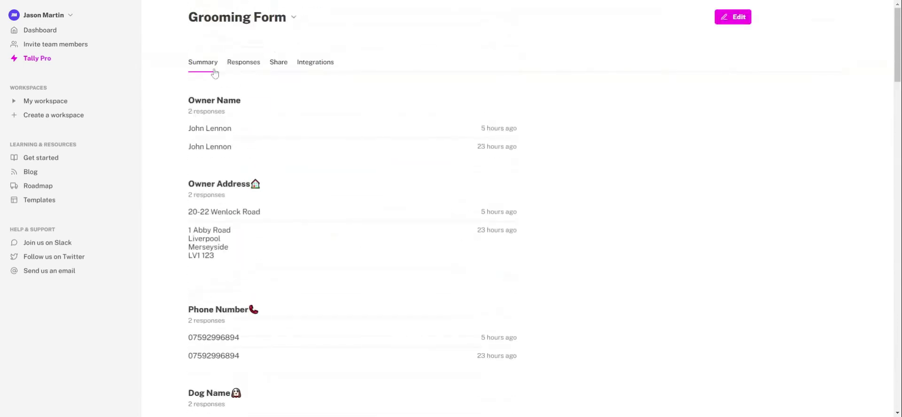
left_click(244, 62)
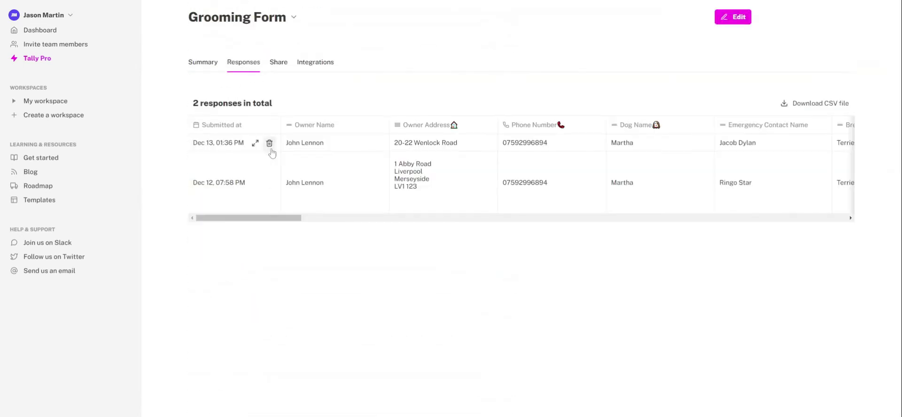
- Scroll across the two-response table, then show the form's Integrations page
left_click_drag(292, 219, 258, 236)
left_click(315, 63)
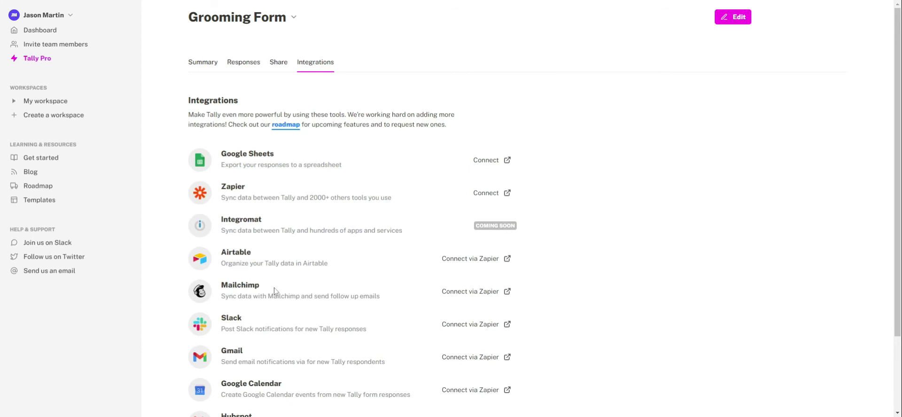
scroll(255, 280, "down", 1)
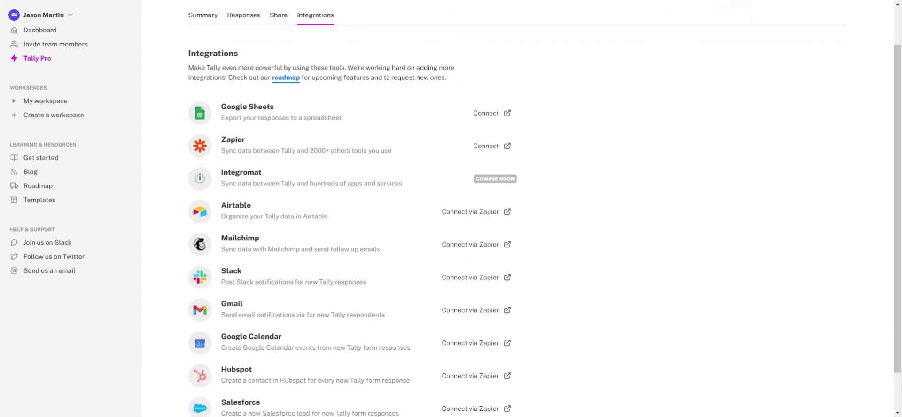
scroll(292, 338, "down", 1)
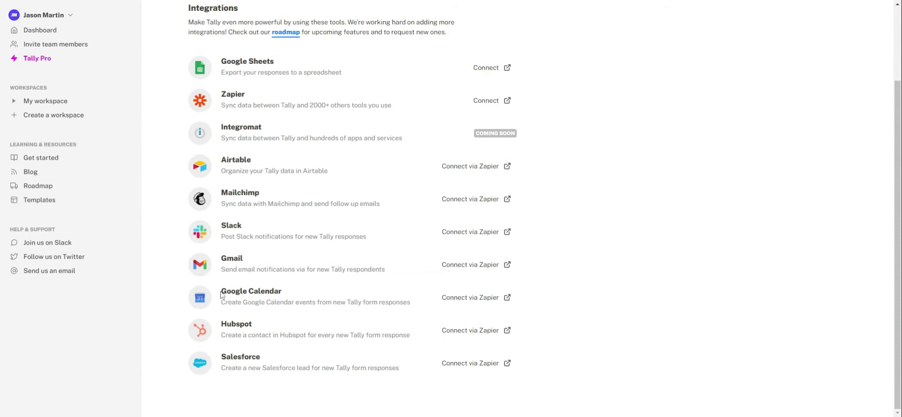
left_click_drag(221, 288, 415, 310)
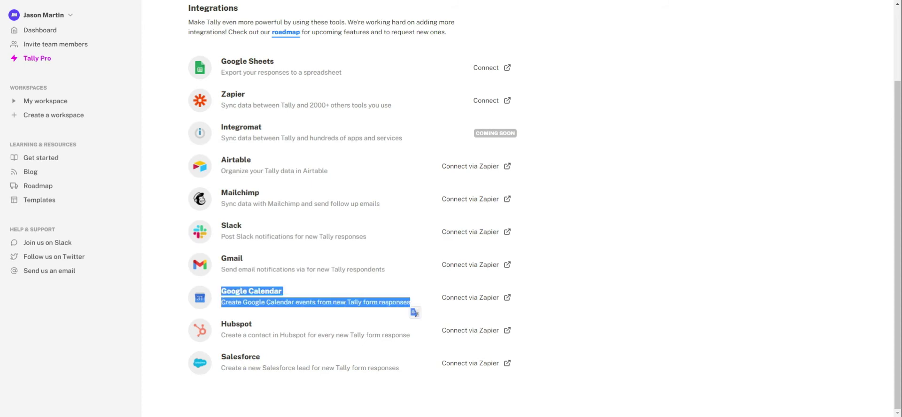
left_click(383, 319)
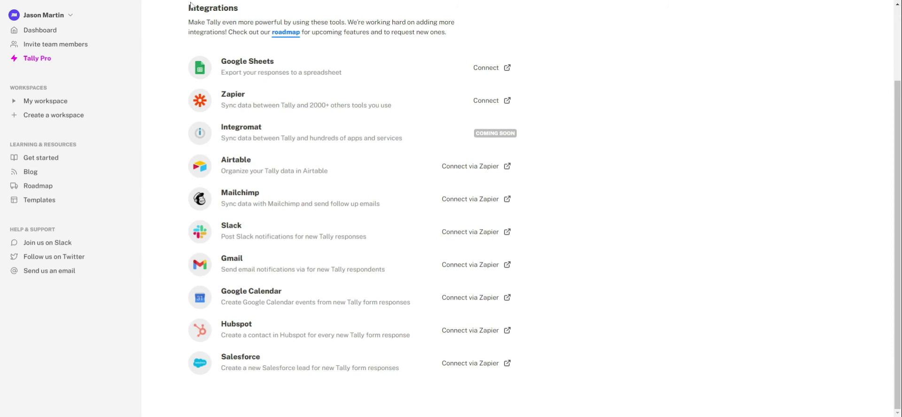
scroll(245, 164, "up", 2)
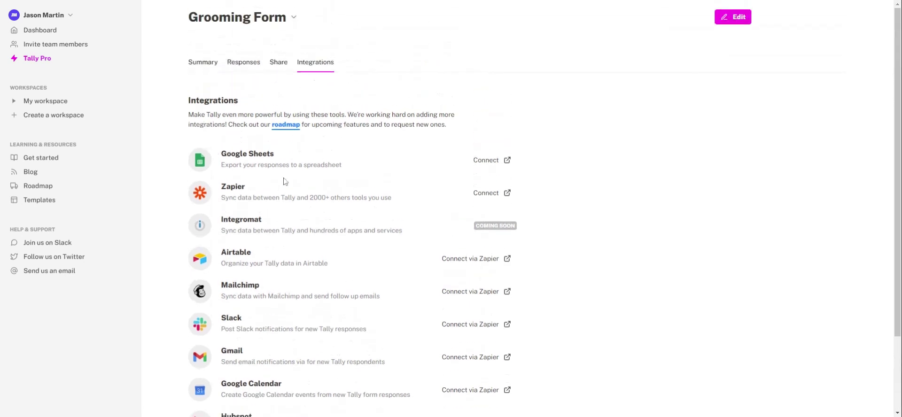